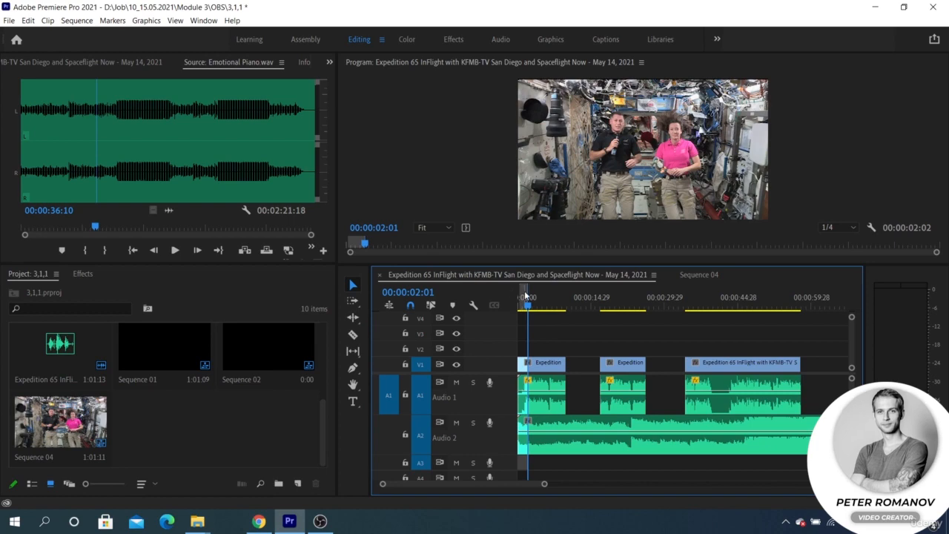
Clear the sequence's In and Out marks from the timeline ruler so all 00:01:04:16 plays.
right_click(528, 294)
left_click(562, 147)
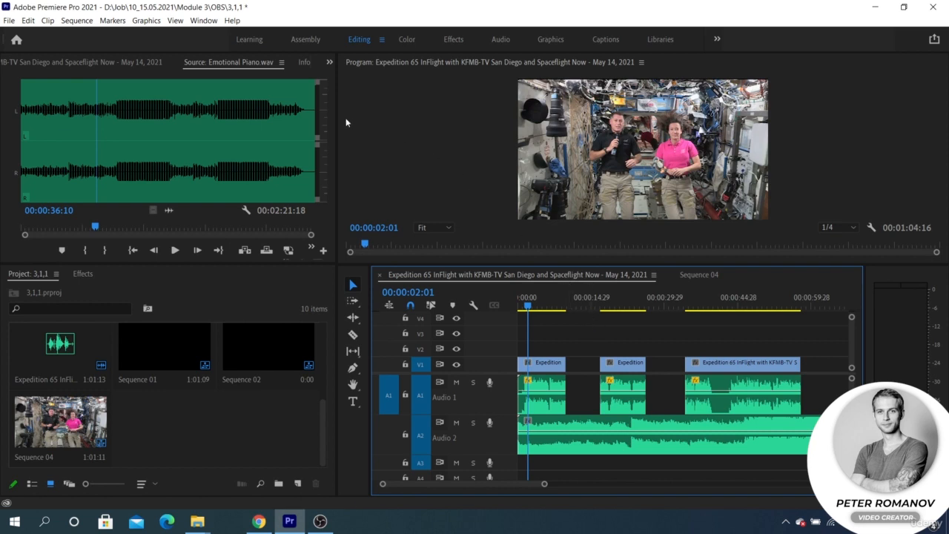
Switch the upper-left panel to Audio Clip Mixer, then open Audio Track Mixer for Expedition 65.
left_click(329, 62)
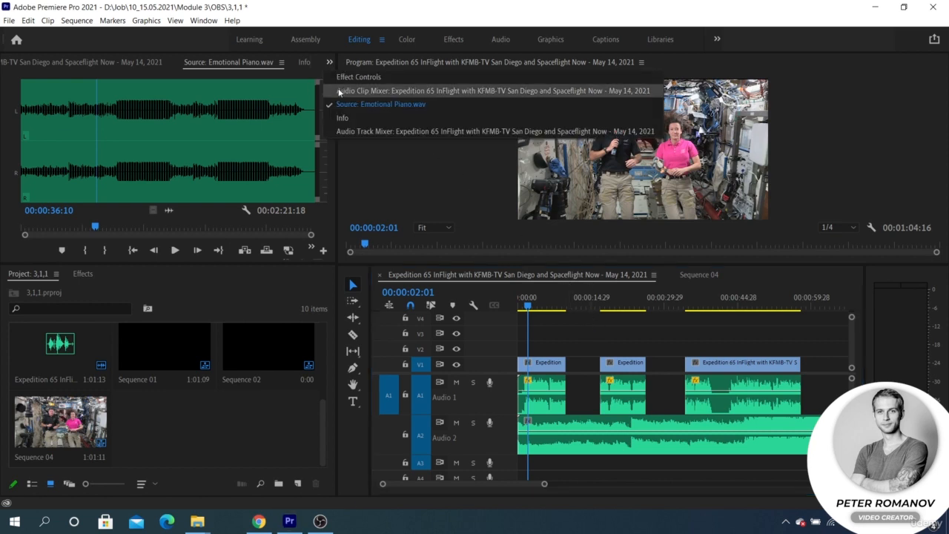
left_click(340, 91)
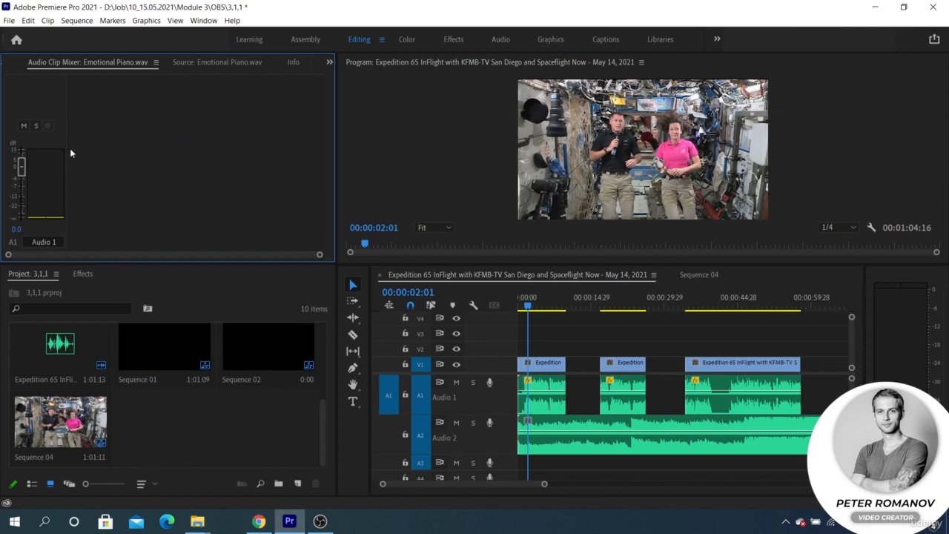
left_click(204, 20)
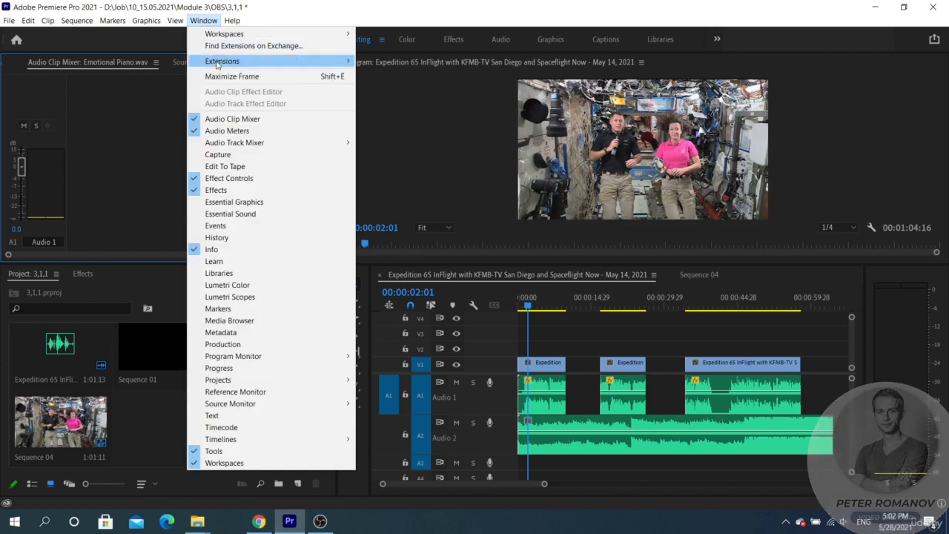
mouse_move(240, 143)
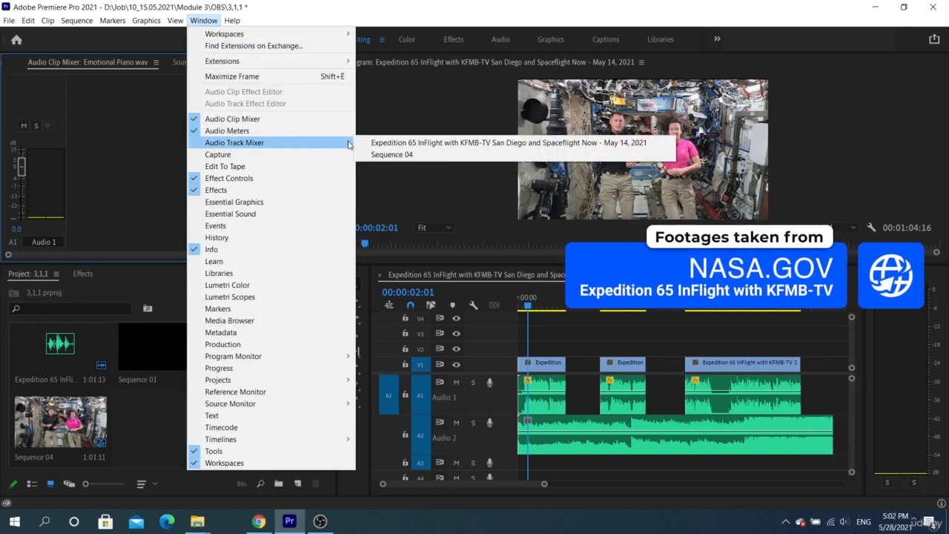
left_click(374, 143)
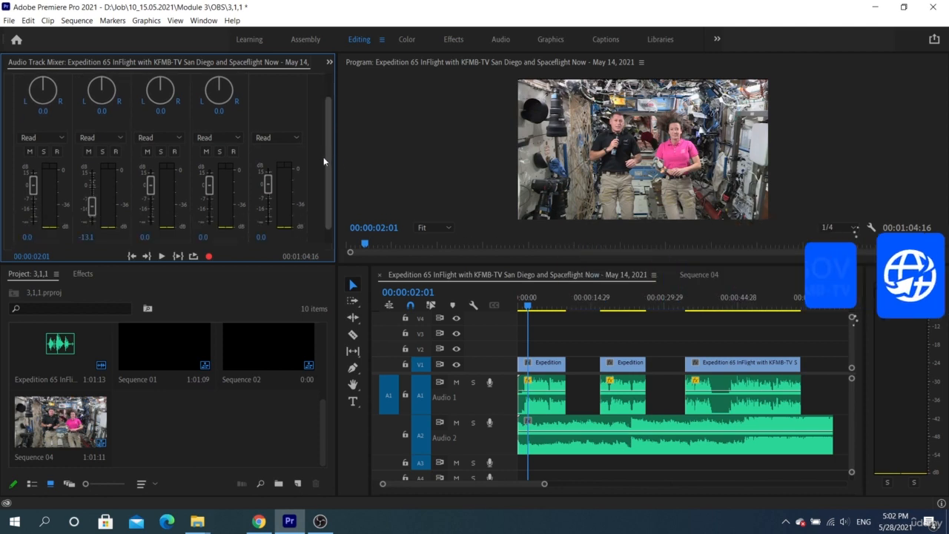
scroll(323, 157, "up", 1)
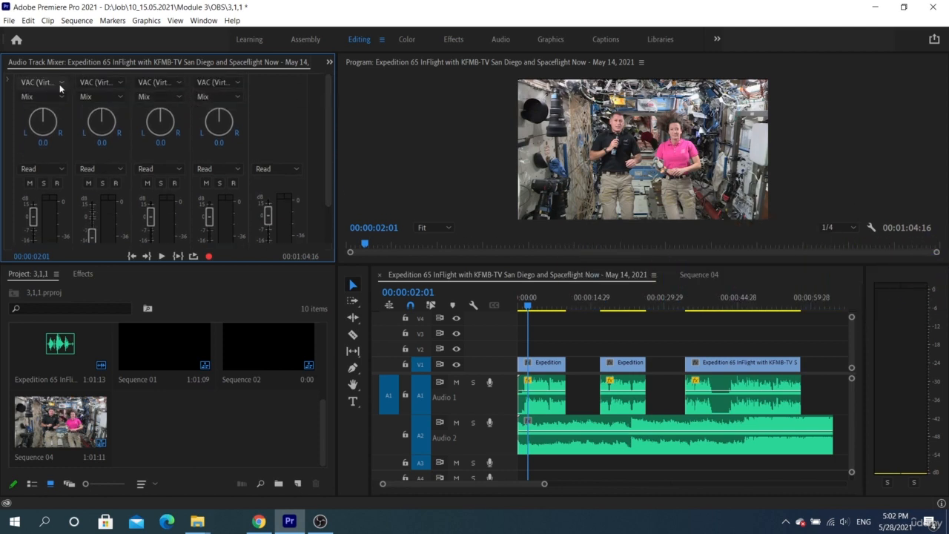
Move the playhead to 00:00:04:09 and return the panel to the Audio Clip Mixer.
left_click(540, 305)
scroll(205, 63, "up", 2)
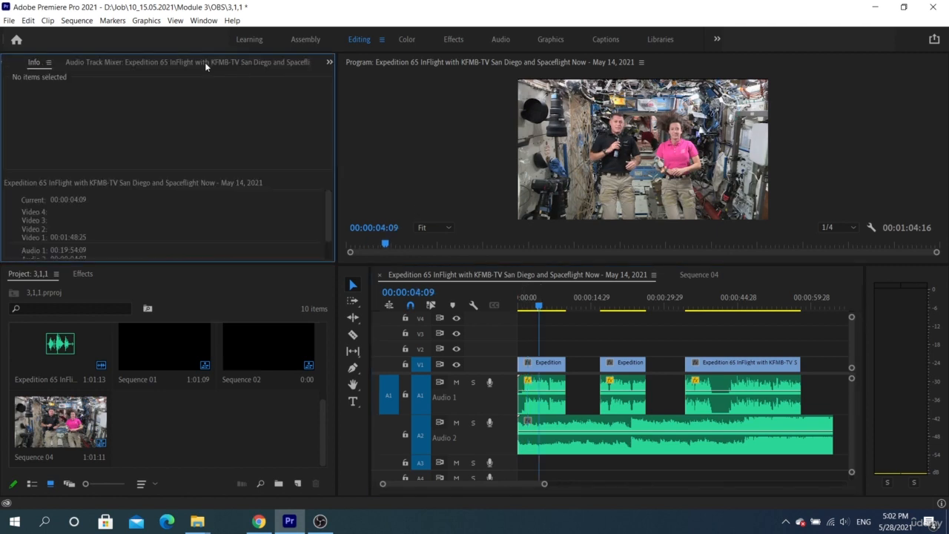
left_click(330, 62)
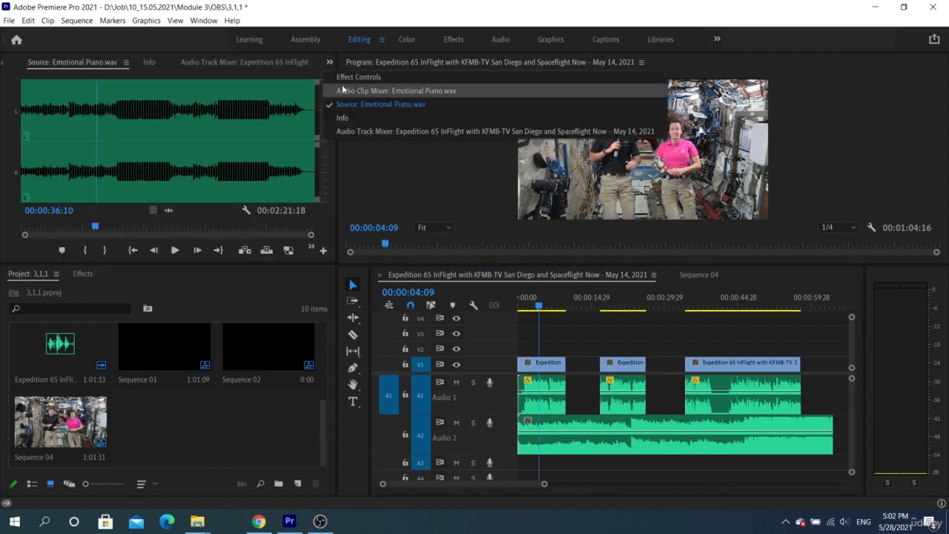
left_click(332, 84)
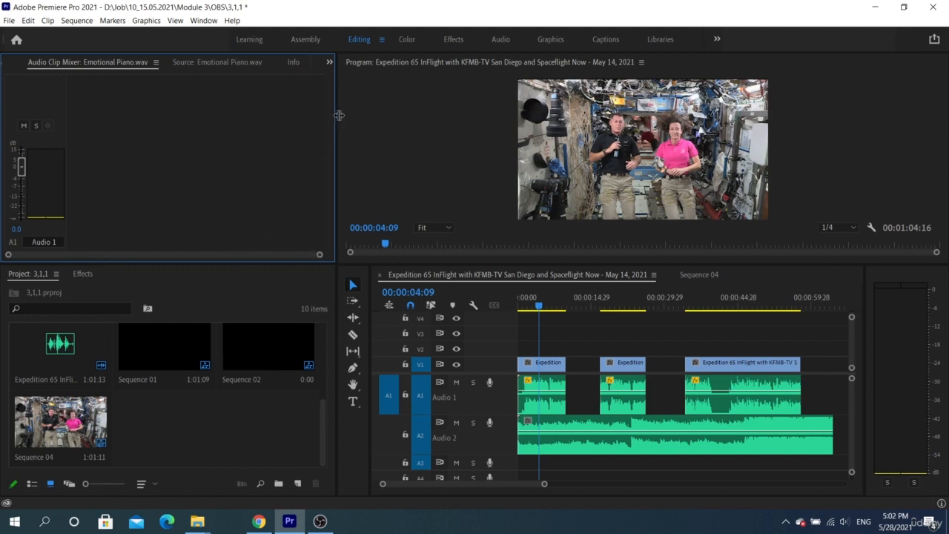
left_click_drag(333, 116, 300, 118)
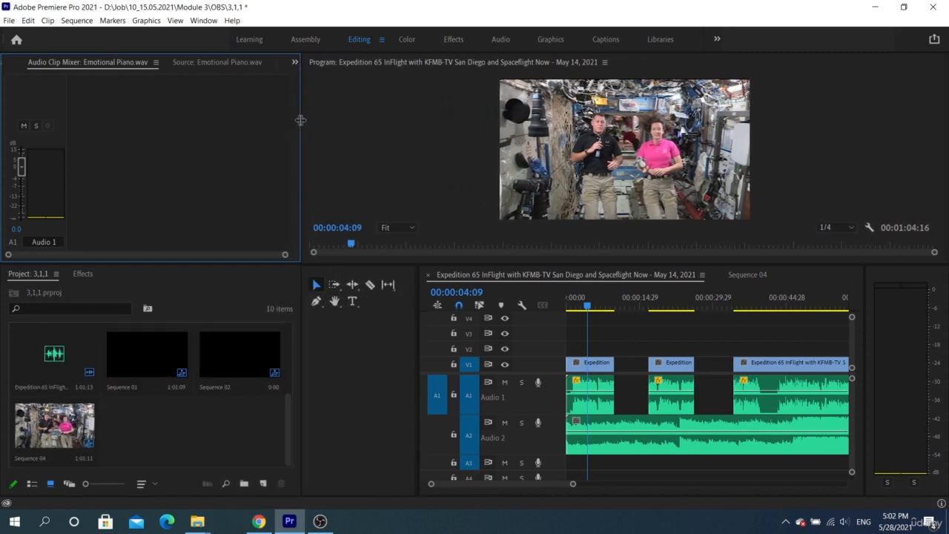
Select the first Audio 1 clip, lower Audio 2 to -3.3, then undo that change.
left_click(590, 389)
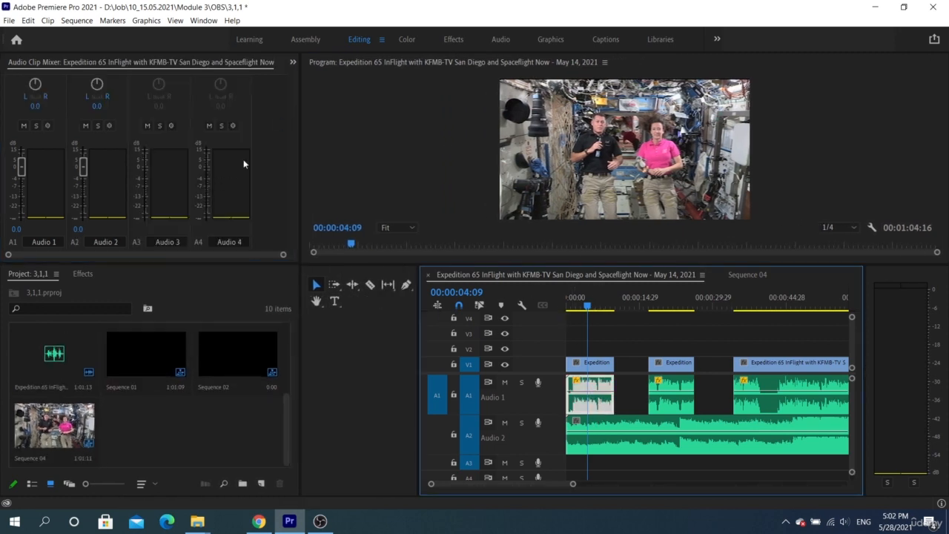
left_click_drag(81, 168, 85, 178)
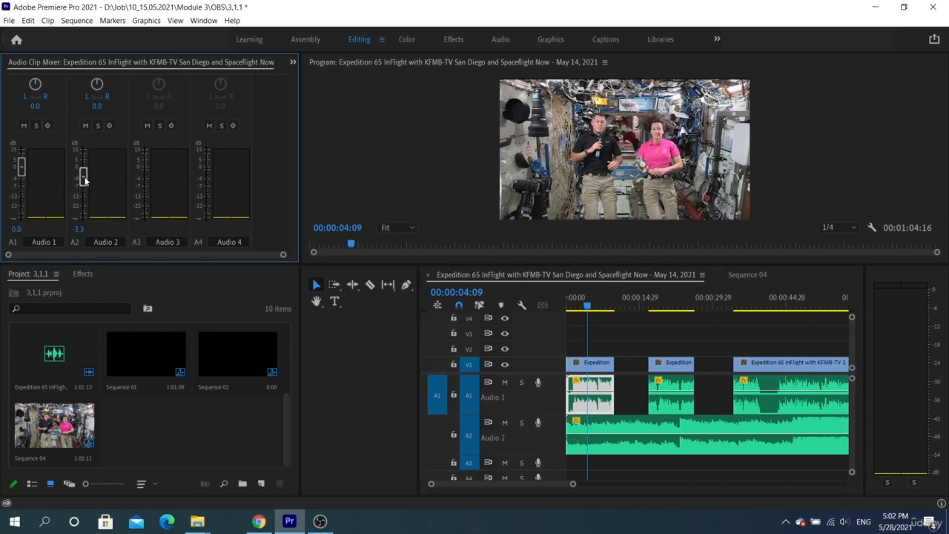
key("ctrl+z")
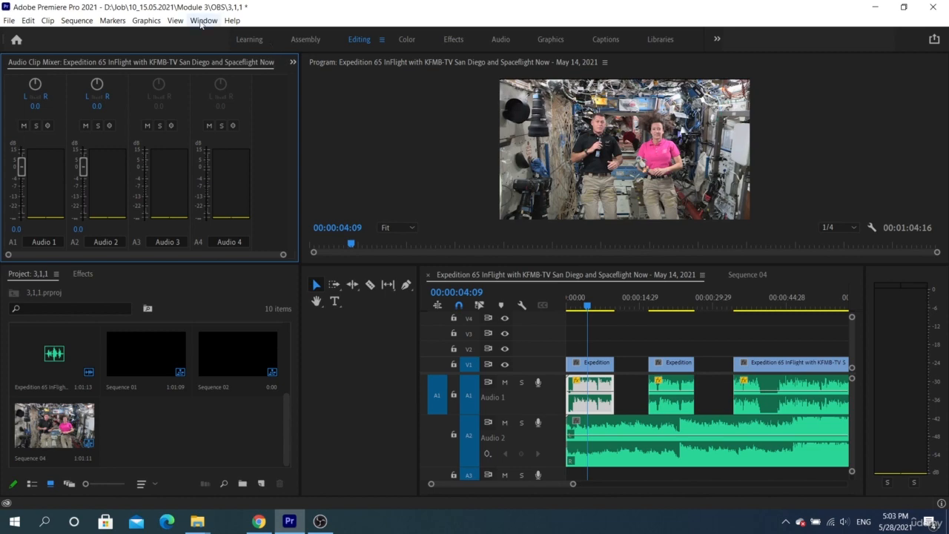
Show the Audio Track Mixer for Expedition 65 with its effect and send slots expanded.
left_click(204, 20)
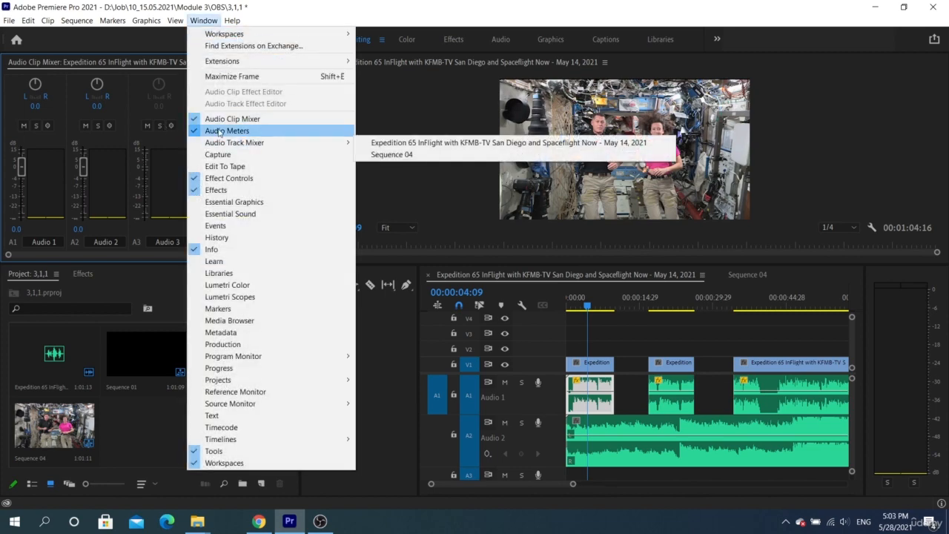
mouse_move(291, 146)
left_click(415, 142)
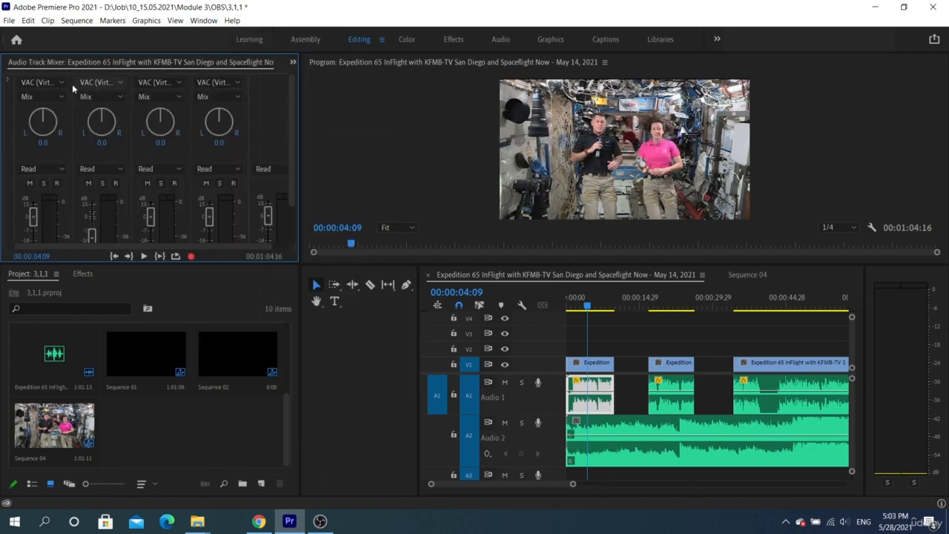
left_click(9, 80)
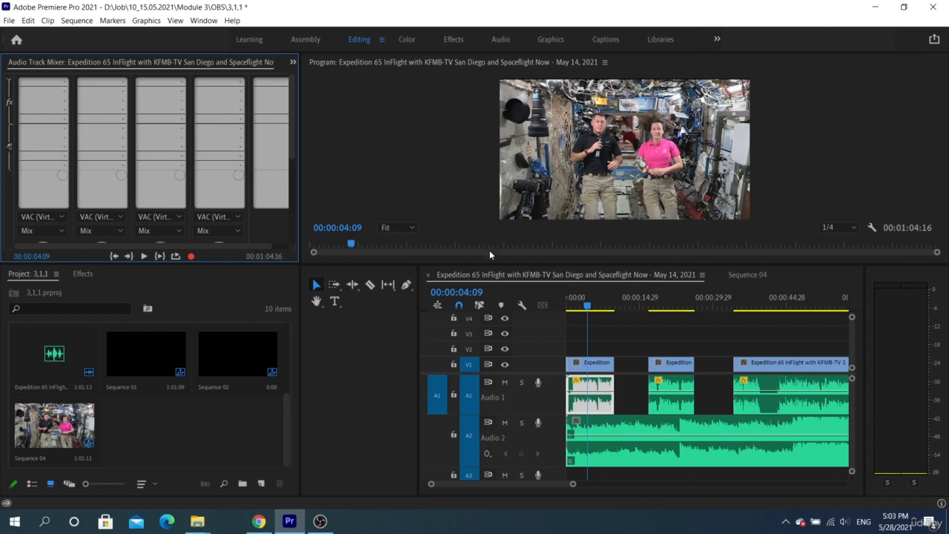
scroll(621, 386, "down", 2)
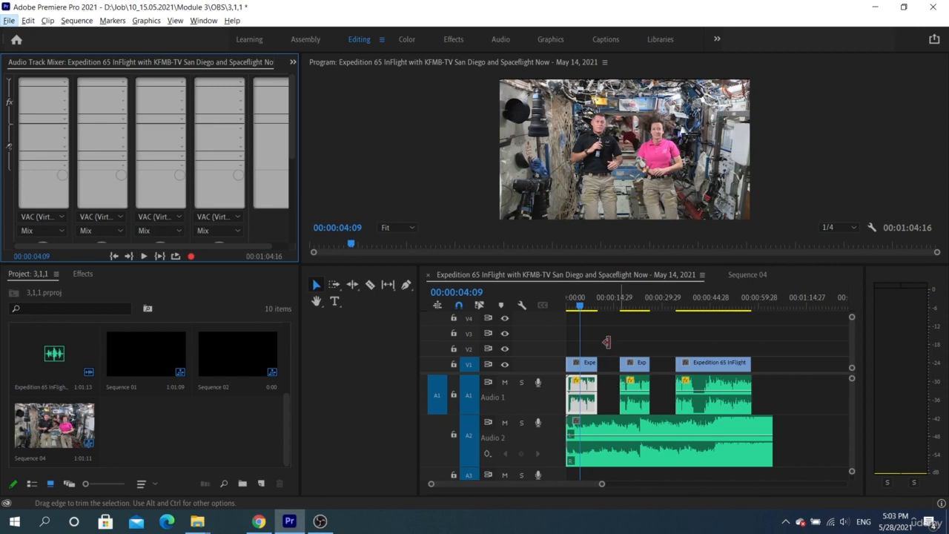
Deselect the Audio 1 clip and shrink the Audio 2 track to a thin row.
left_click(606, 342)
left_click(607, 343)
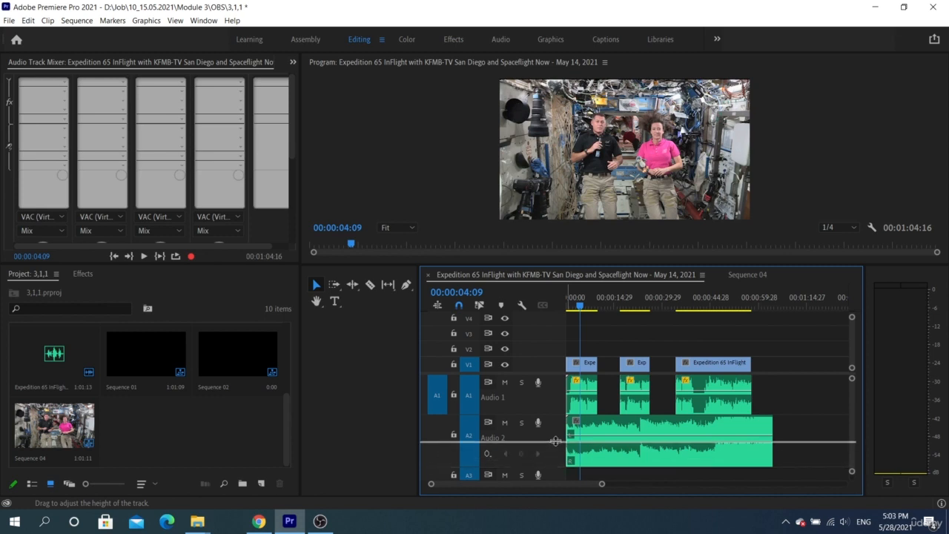
left_click_drag(555, 441, 552, 430)
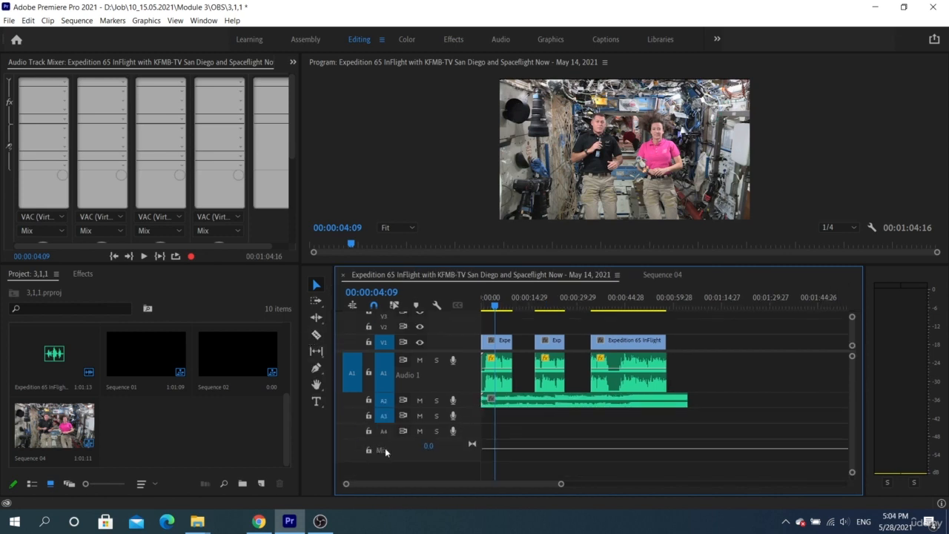
Add Tracks with 0 video, 0 audio and 1 stereo Audio Submix track.
right_click(406, 449)
left_click(442, 384)
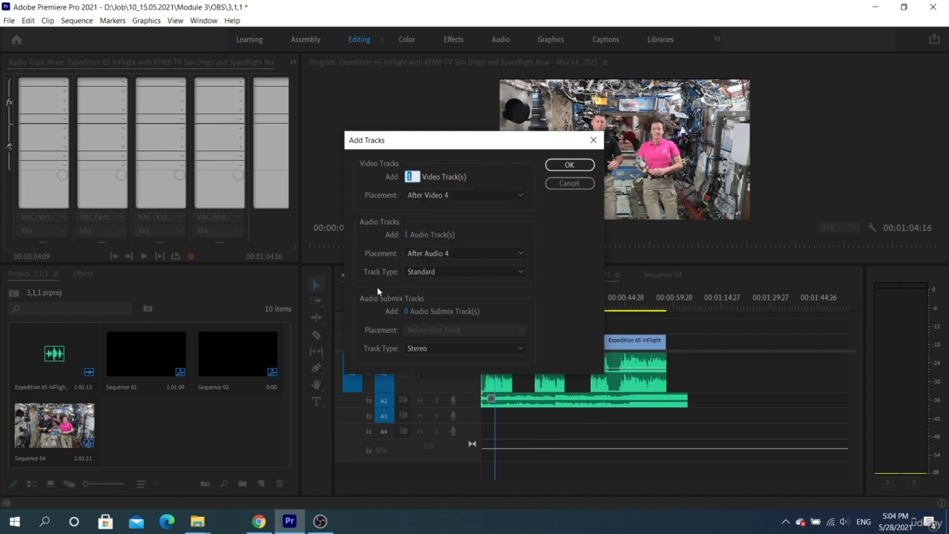
left_click(409, 311)
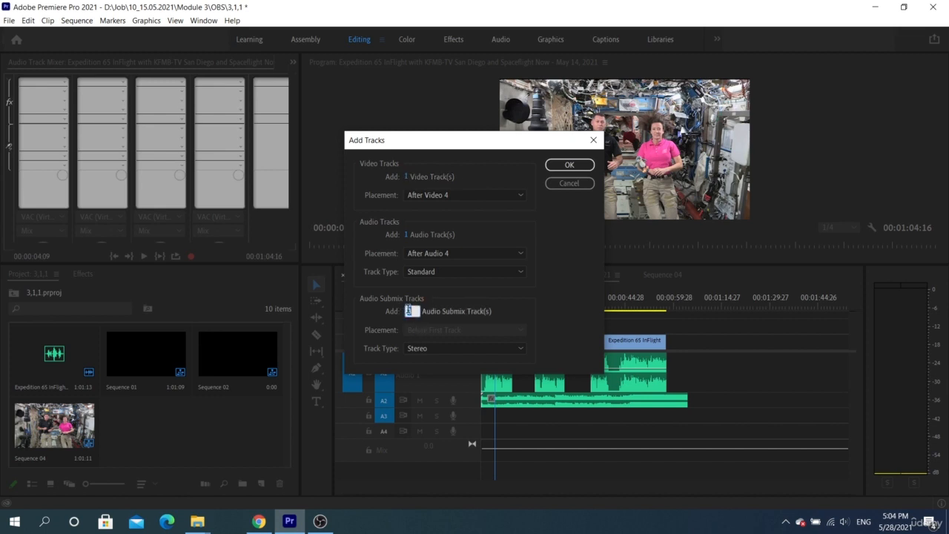
type("1")
left_click(406, 234)
type("0")
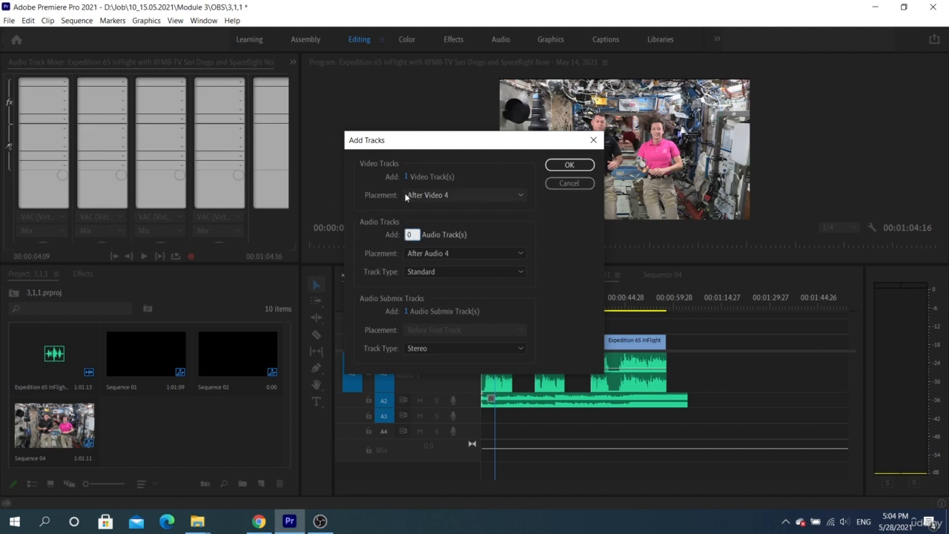
left_click(408, 176)
type("0")
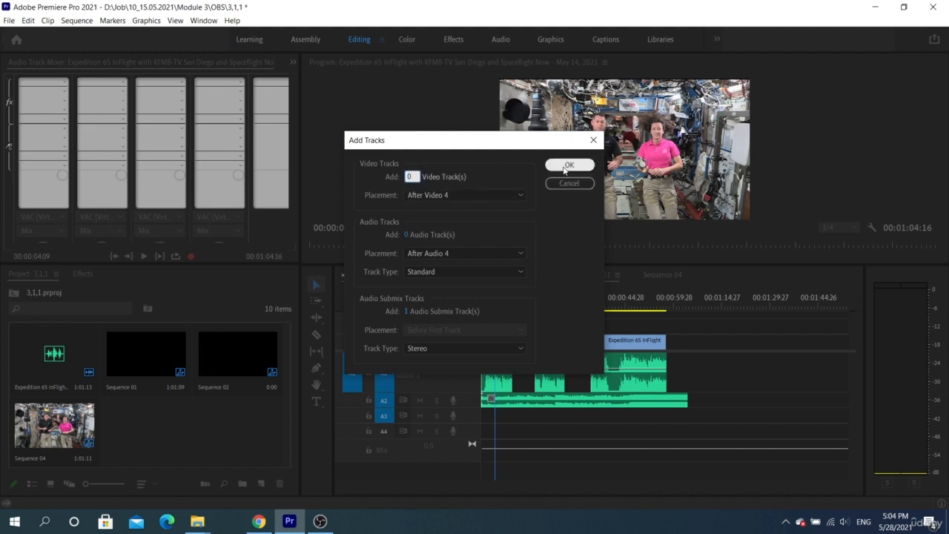
left_click(565, 166)
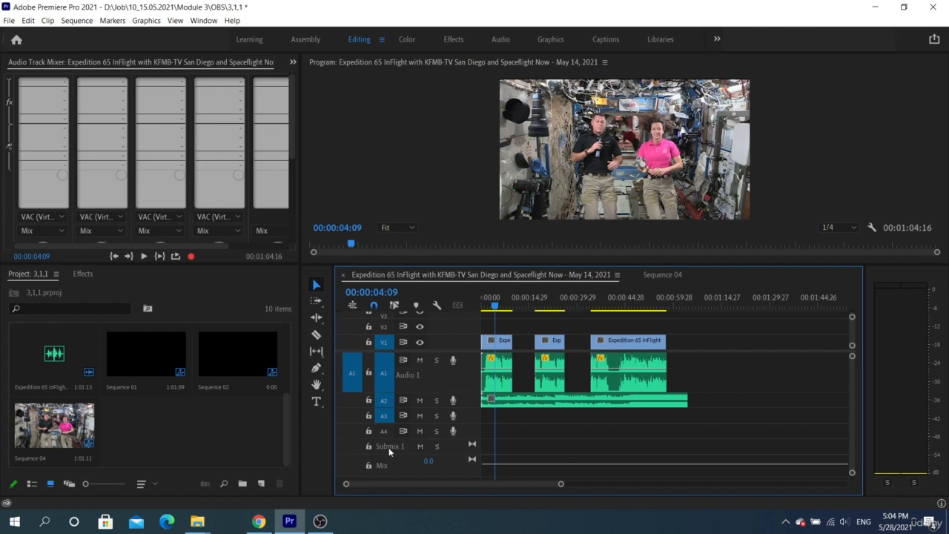
Move the long A2 clip to A3 and enlarge the track mixer to show pan knobs and faders.
left_click_drag(501, 402, 508, 449)
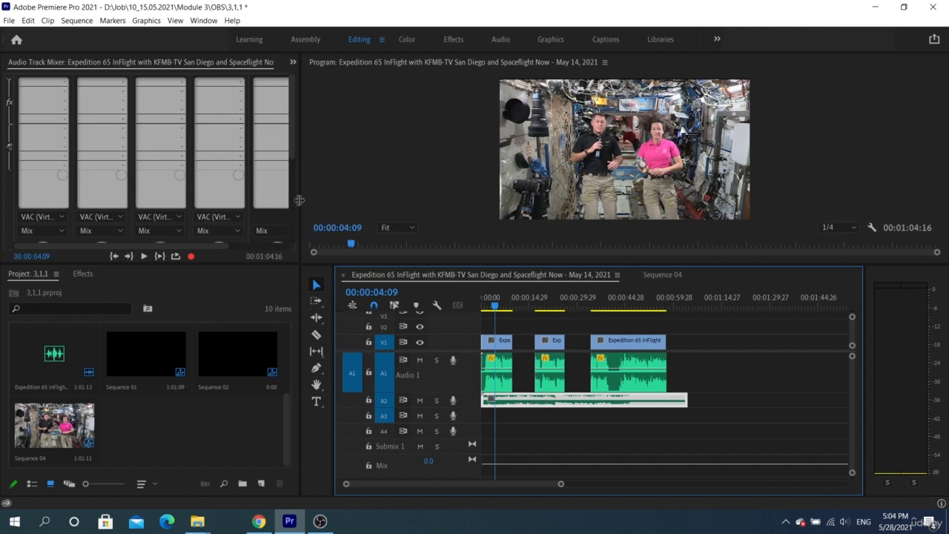
left_click_drag(299, 199, 383, 198)
left_click_drag(264, 264, 249, 381)
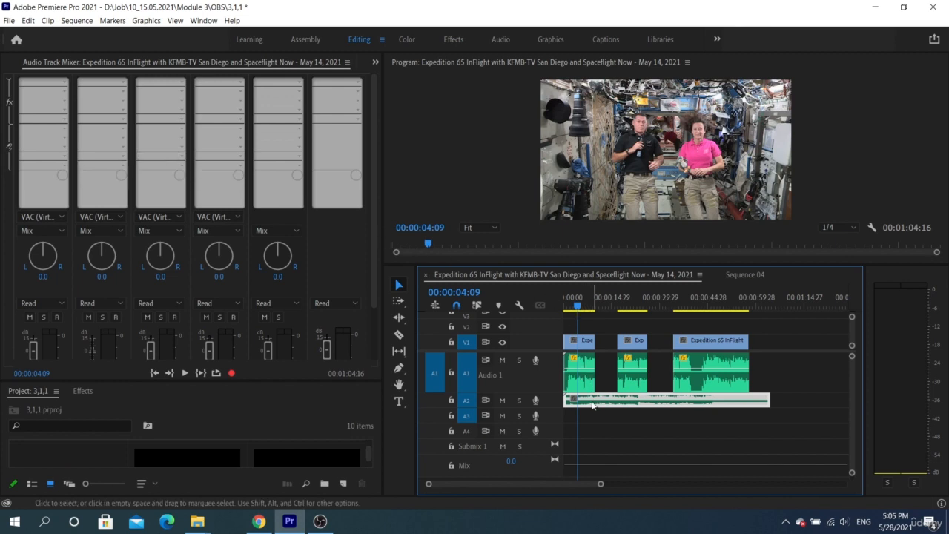
key("alt+Down")
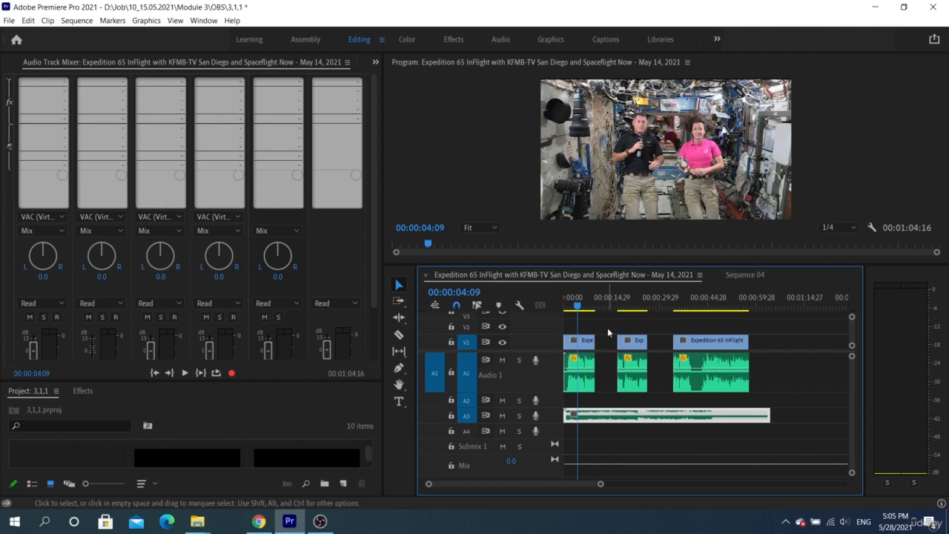
Insert Time and Pitch > Pitch Shifter into Audio 1's effect slot.
left_click(65, 83)
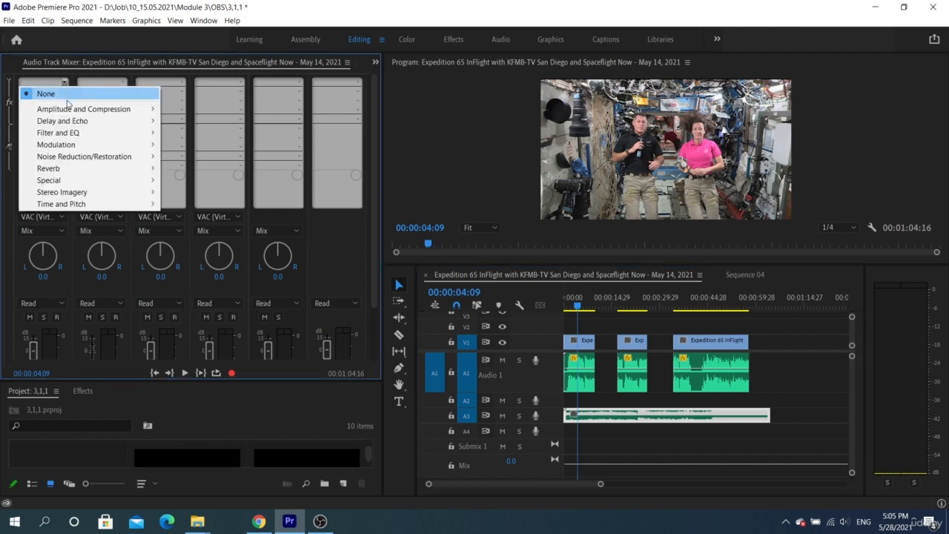
mouse_move(68, 109)
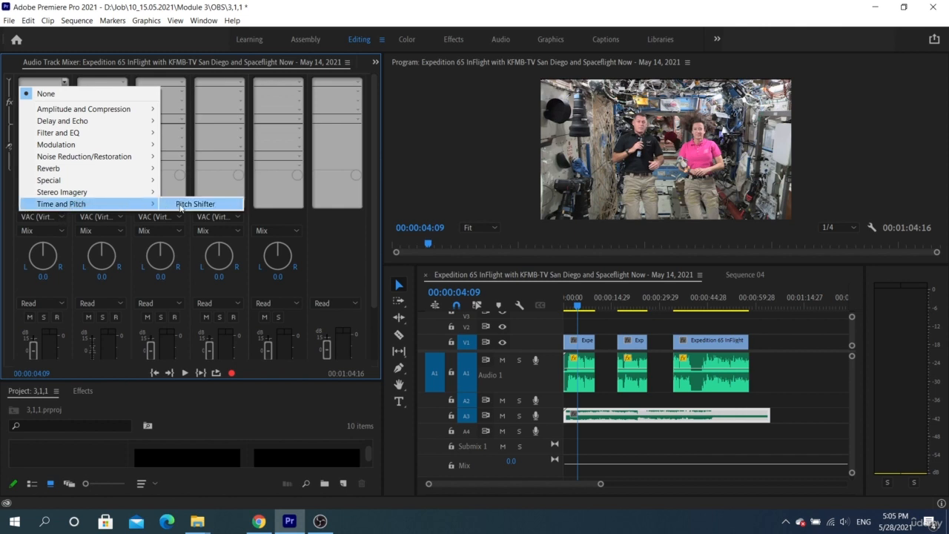
left_click(180, 205)
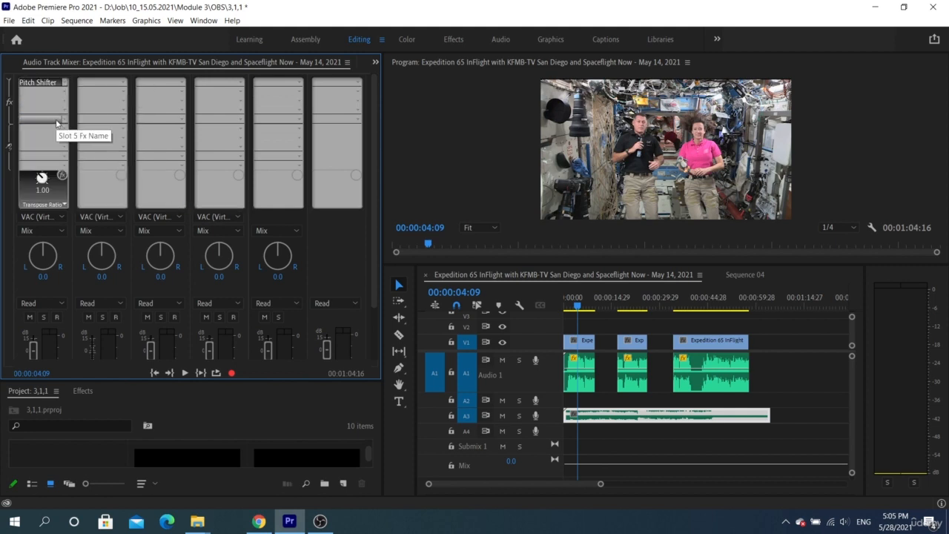
Lower Audio 1's Pitch Shifter by six semitones and preview the sequence.
double_click(37, 82)
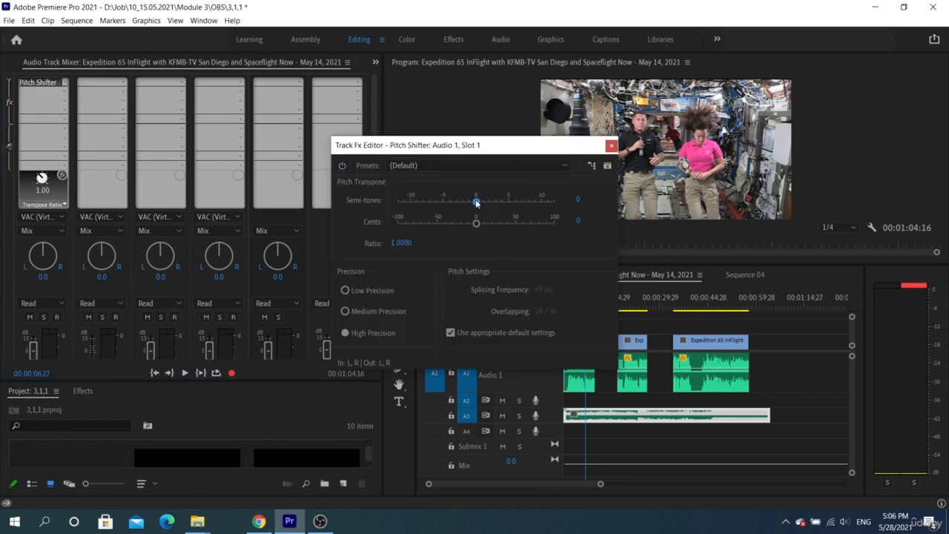
left_click_drag(475, 200, 441, 201)
left_click(611, 146)
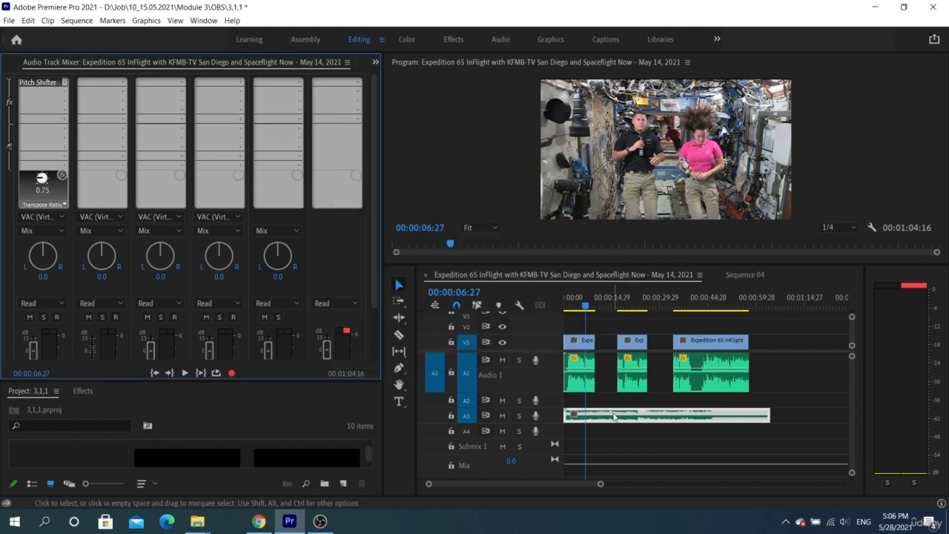
key("space")
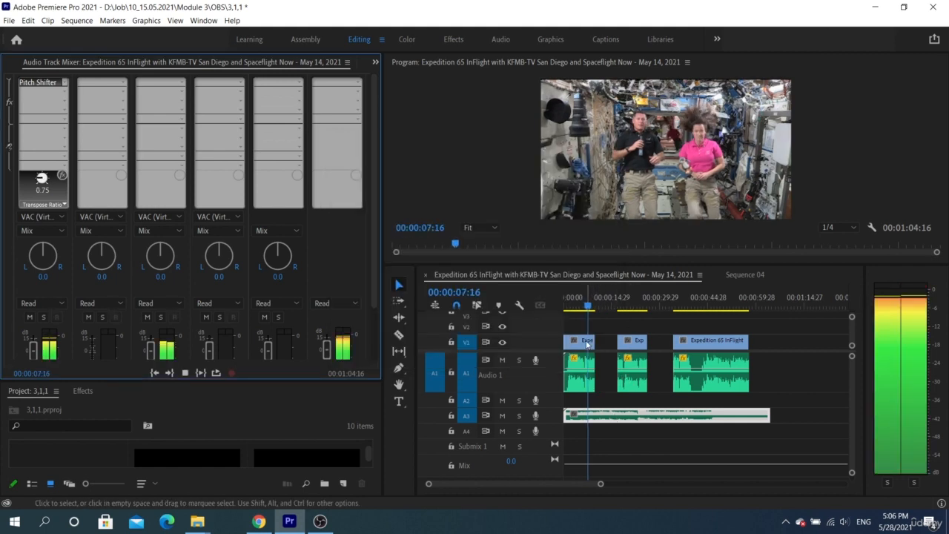
key("space")
Expand the Audio 3 track and replay the sequence from near the start.
left_click(600, 419)
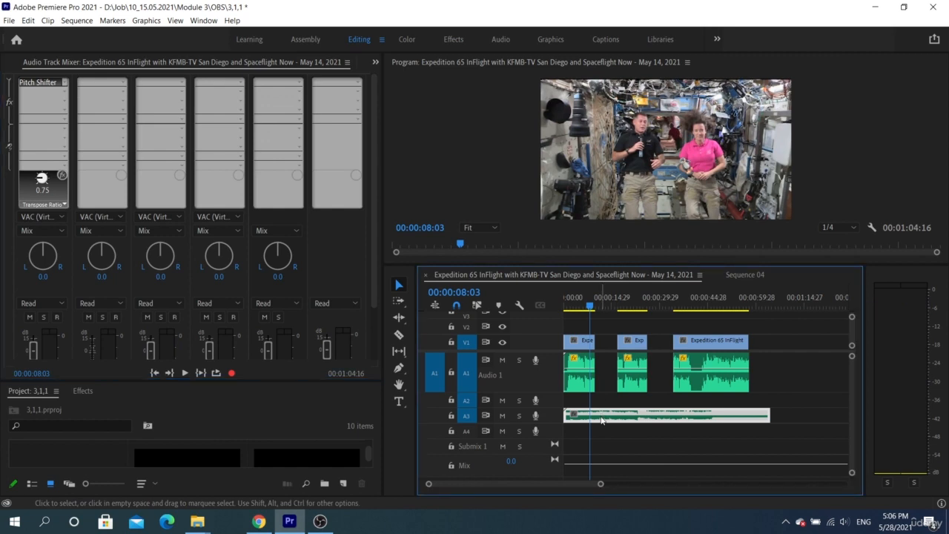
double_click(557, 419)
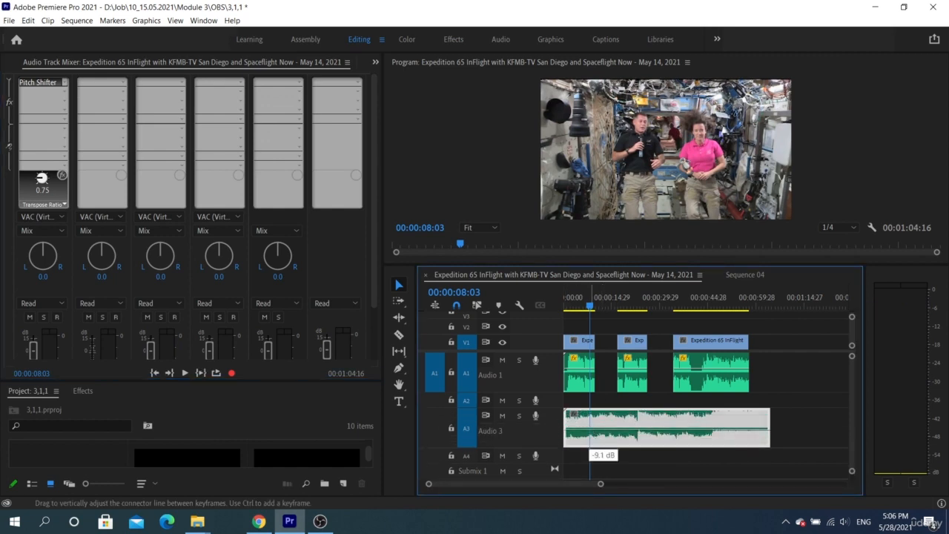
left_click(572, 306)
key("space")
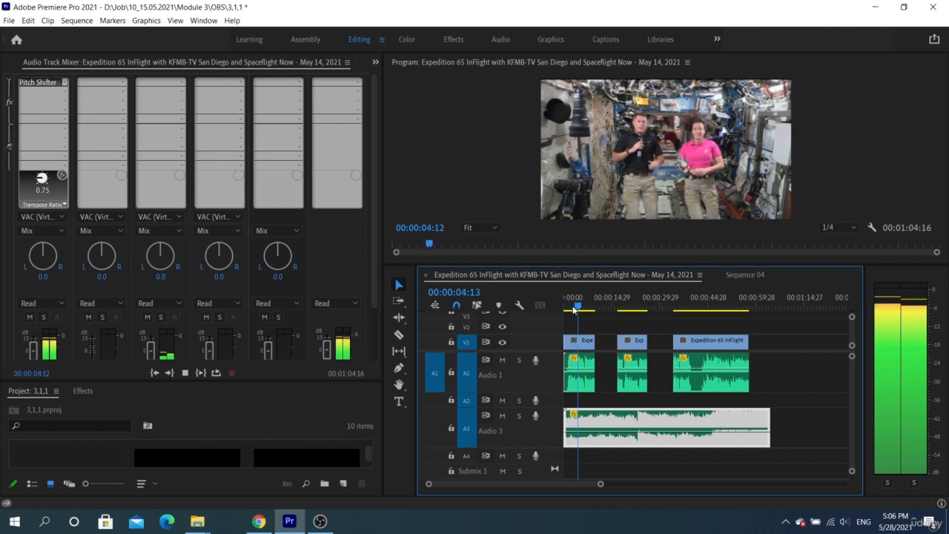
key("space")
Raise the Pitch Shifter to +5 semitones (Transpose Ratio 1.33) and preview it.
double_click(49, 82)
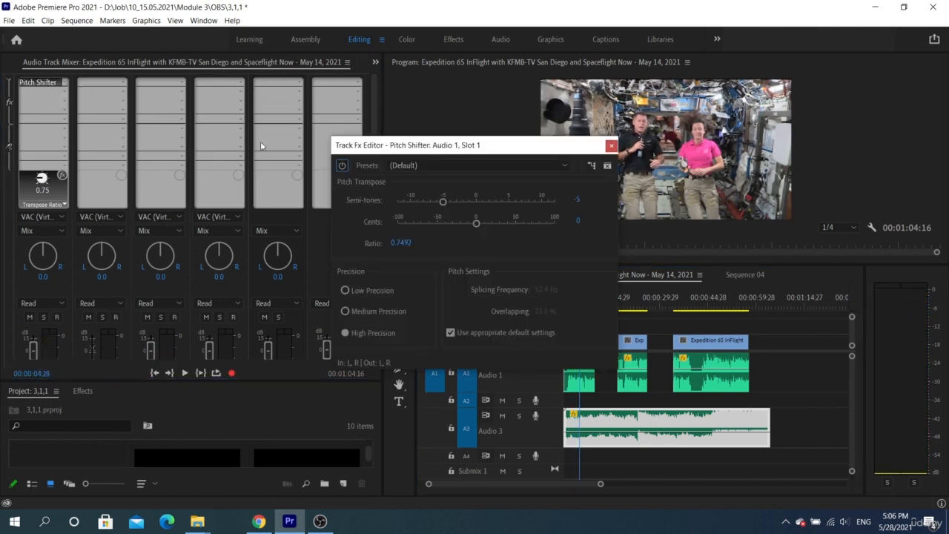
left_click_drag(444, 200, 511, 202)
left_click(610, 146)
key("space")
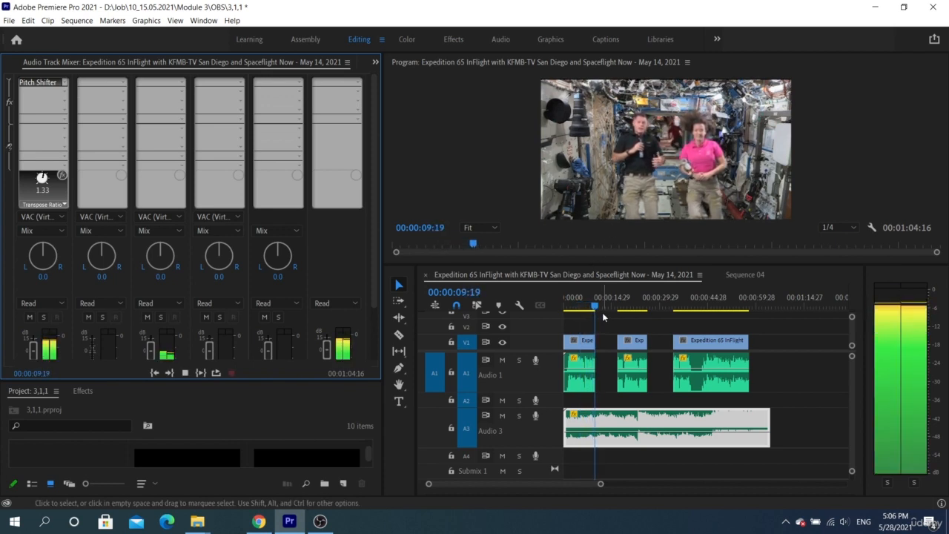
key("space")
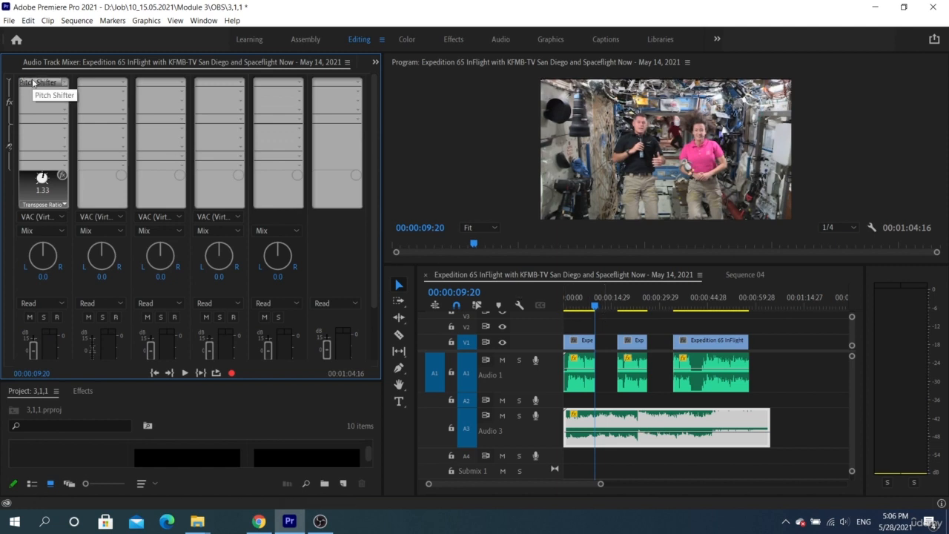
Replace Pitch Shifter with Special > Vocal Enhancer, inspect it, then set Audio 1's slot to None.
left_click(63, 82)
mouse_move(50, 181)
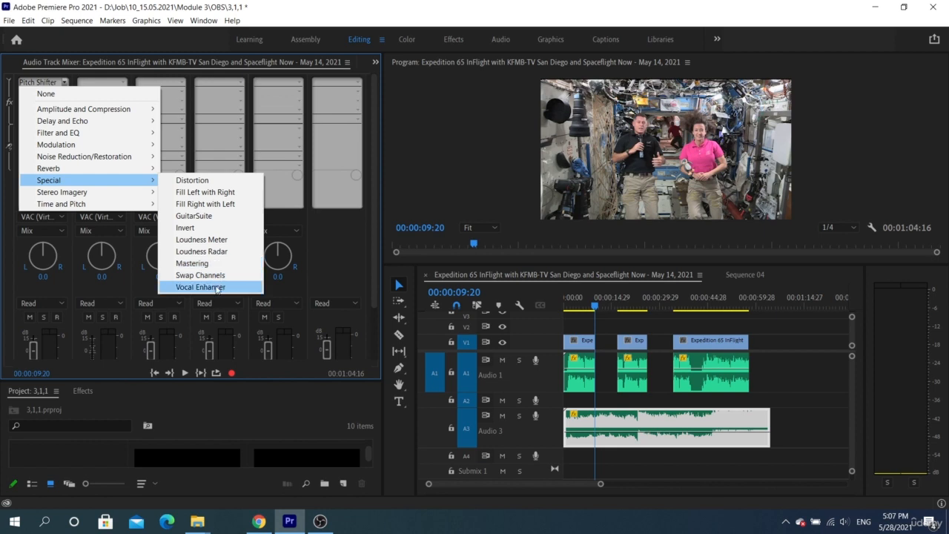
left_click(217, 287)
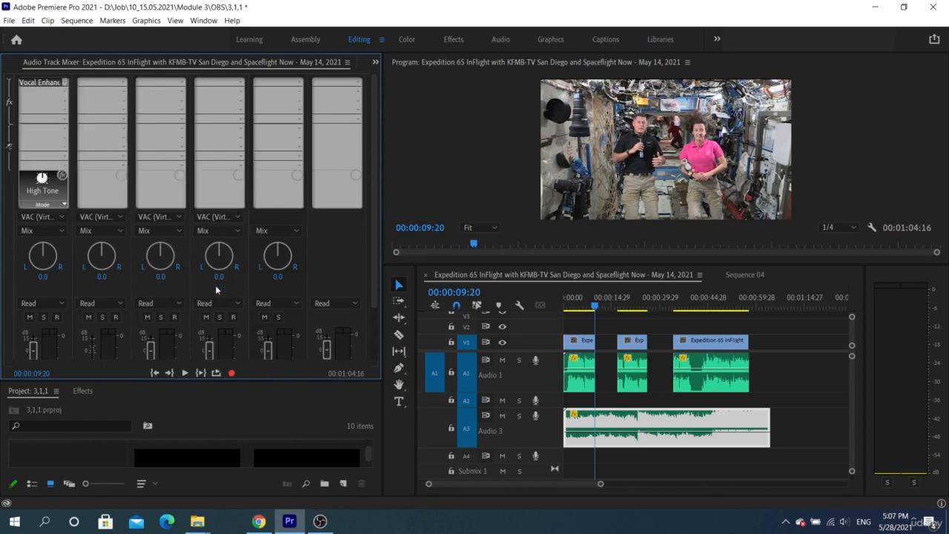
double_click(31, 87)
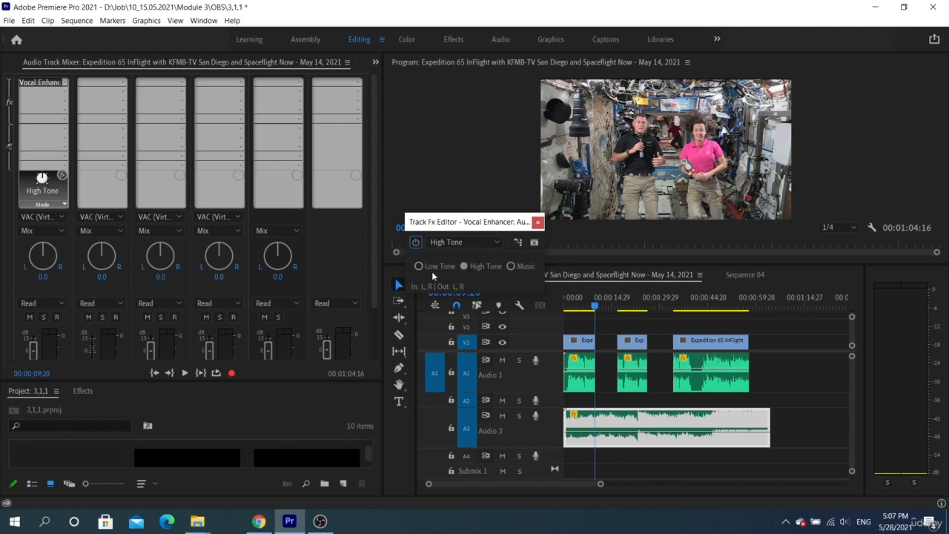
left_click(537, 222)
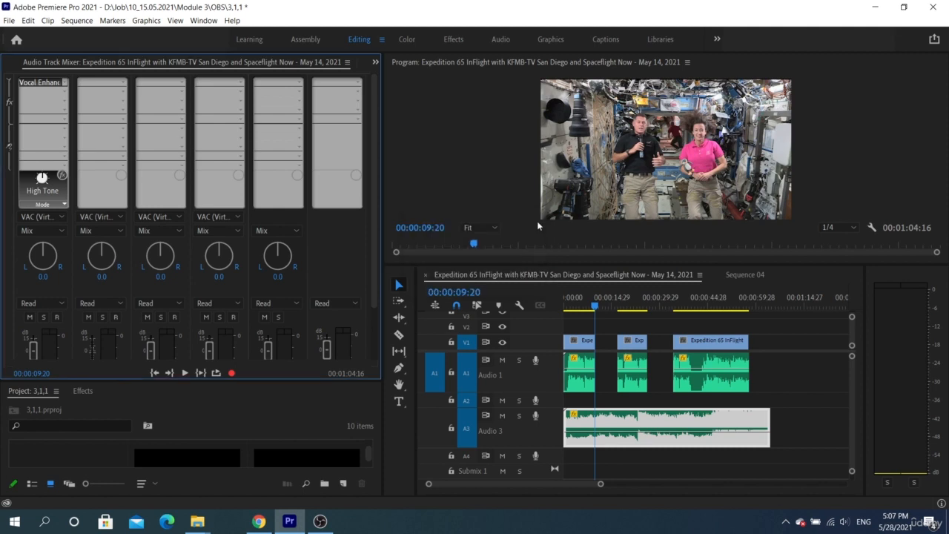
left_click(64, 82)
left_click(65, 94)
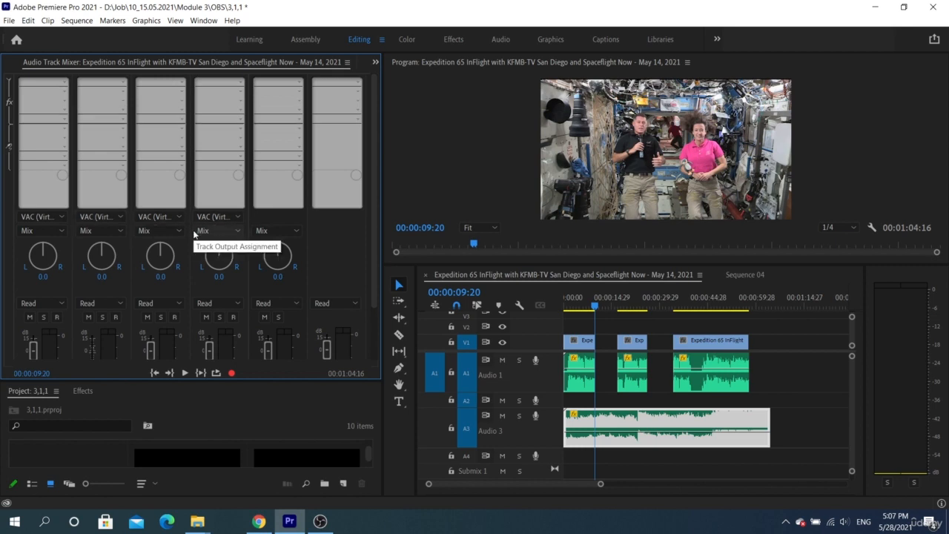
Route the outputs of Audio 1 and Audio 2 to Submix 1.
left_click(44, 231)
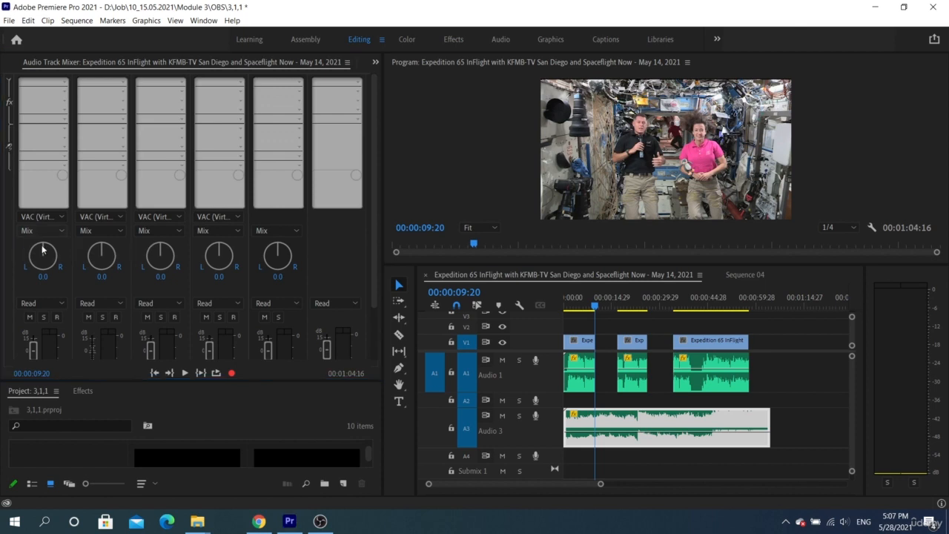
left_click(42, 245)
left_click(93, 231)
left_click(98, 245)
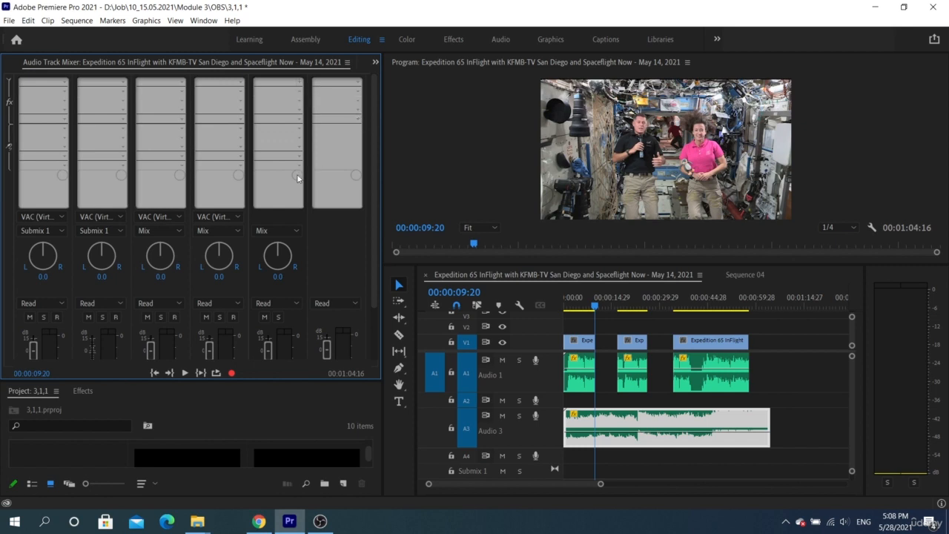
Pan the fifth mixer channel, Submix 1, fully right to 100.
scroll(372, 207, "down", 2)
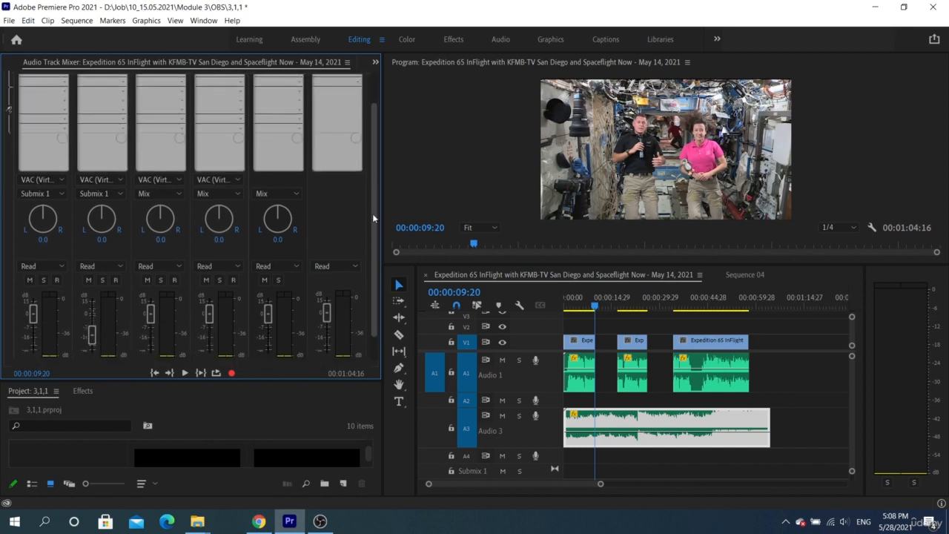
scroll(373, 215, "up", 2)
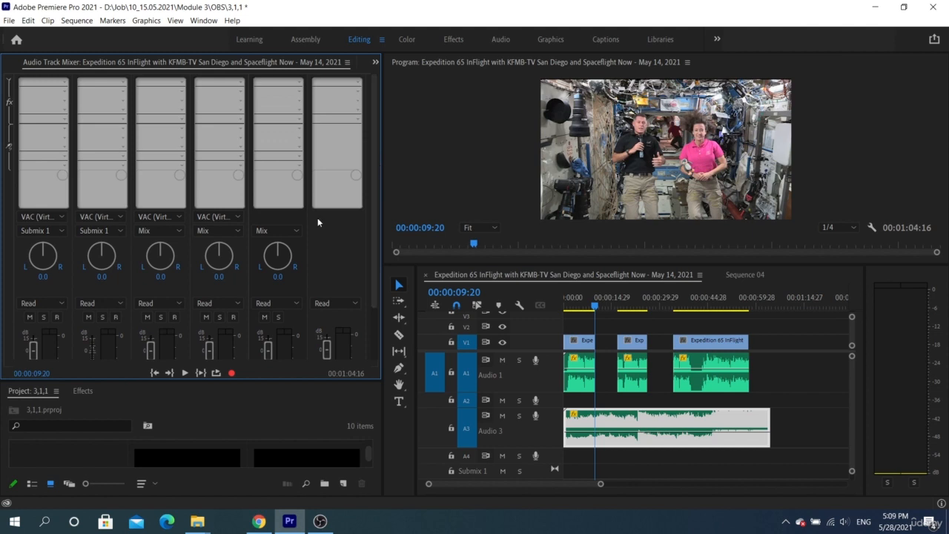
left_click_drag(278, 255, 375, 248)
Add one audio submix track, with 0 audio and 0 video tracks, then enlarge the timeline to show Submix 2.
right_click(540, 471)
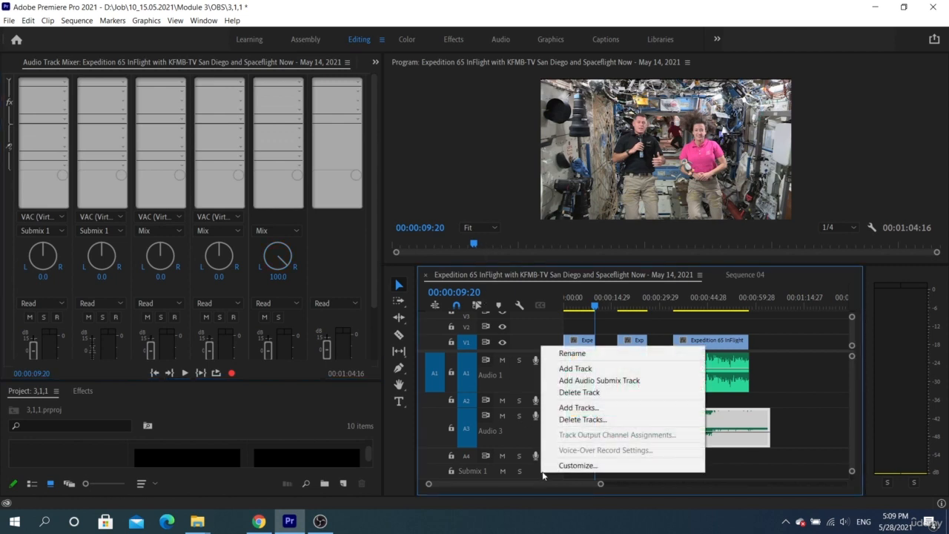
left_click(575, 413)
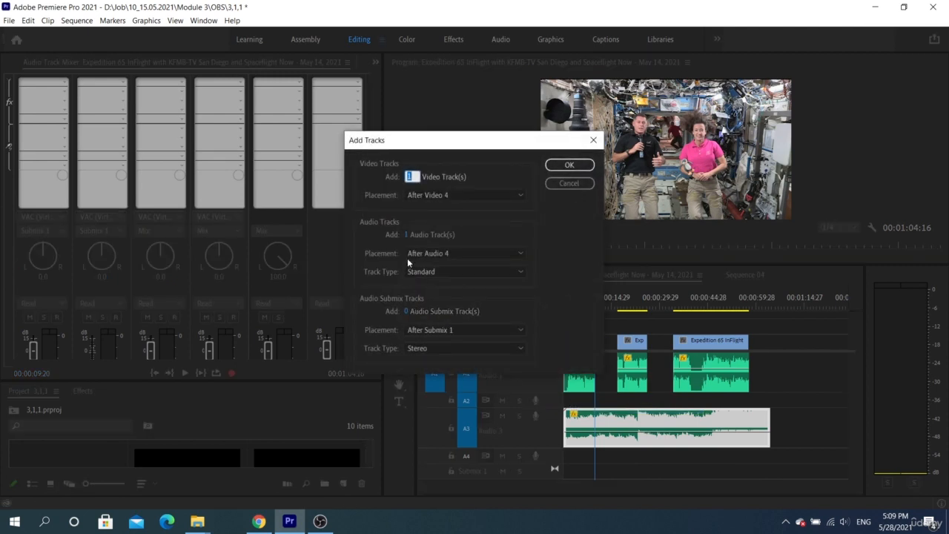
left_click(406, 312)
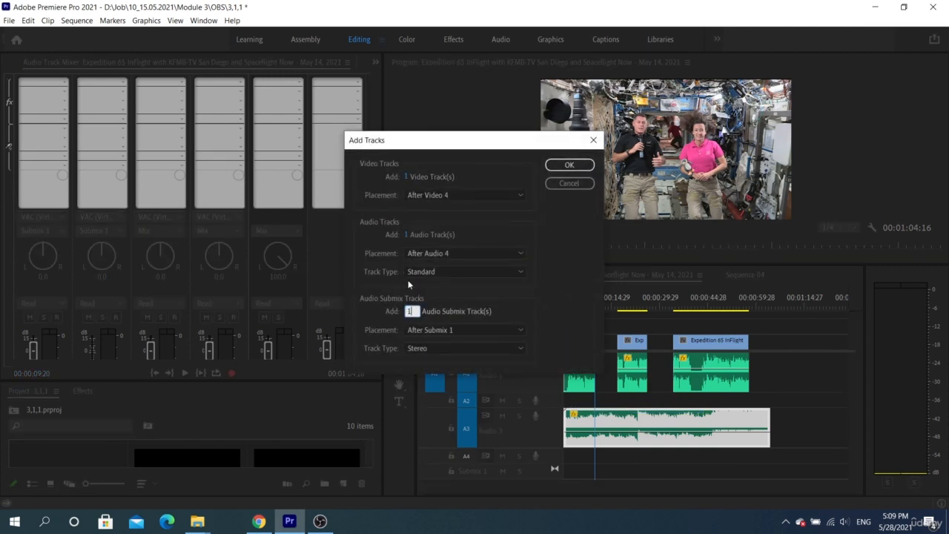
type("1")
left_click_drag(407, 235, 386, 231)
left_click_drag(403, 173, 384, 175)
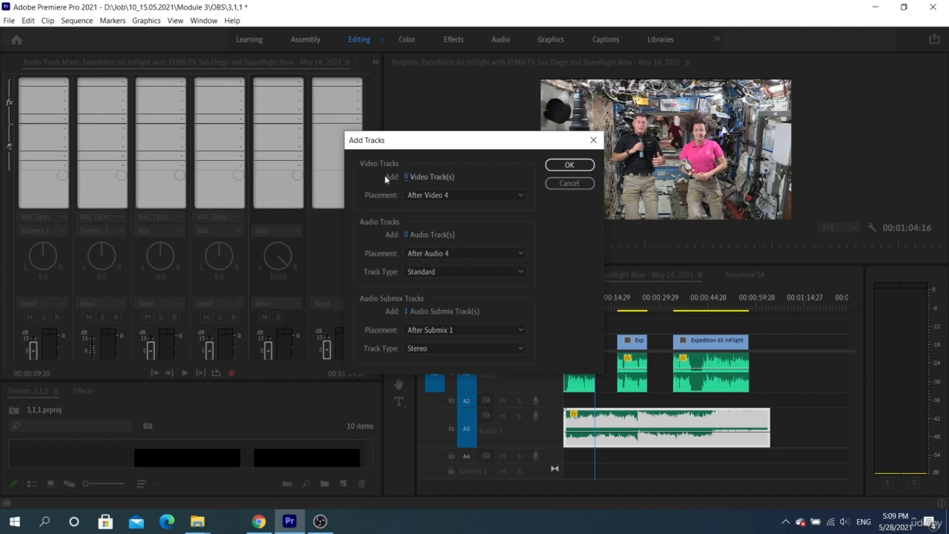
left_click(567, 165)
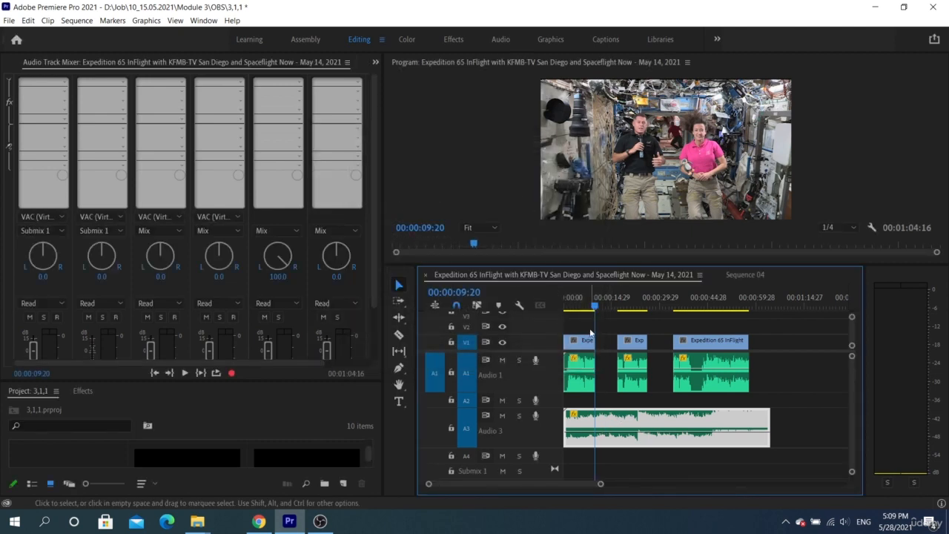
left_click_drag(593, 265, 593, 237)
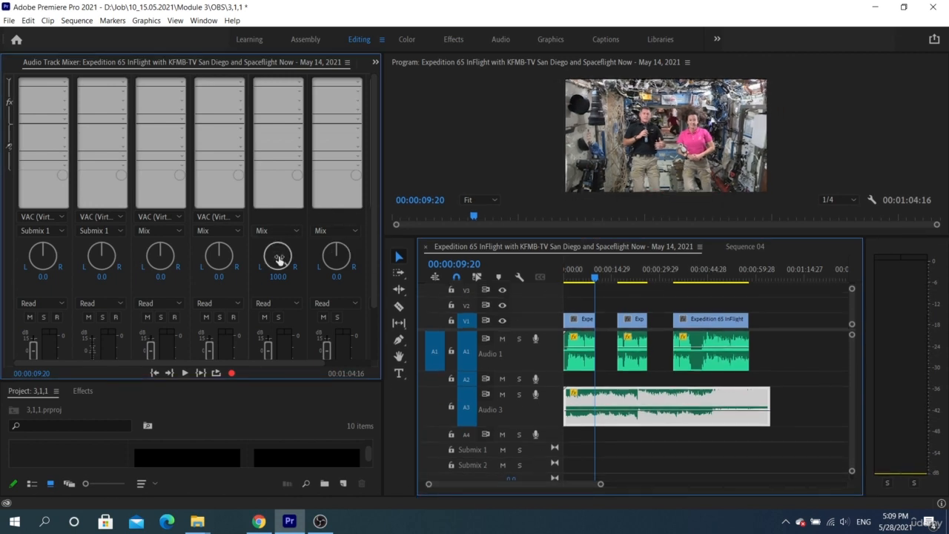
Route the outputs of tracks 3 and 4 to Submix 2 in the mixer.
left_click(160, 230)
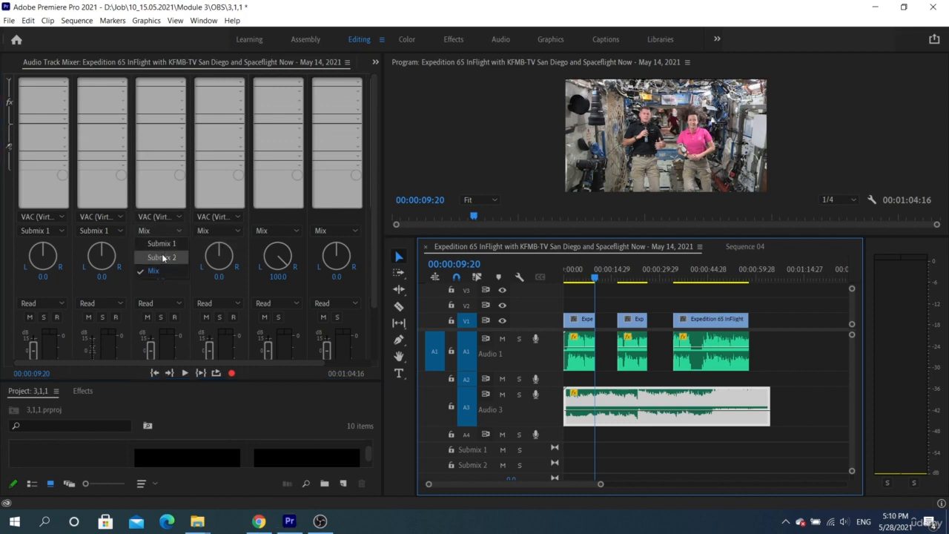
left_click(163, 257)
left_click(219, 230)
left_click(220, 257)
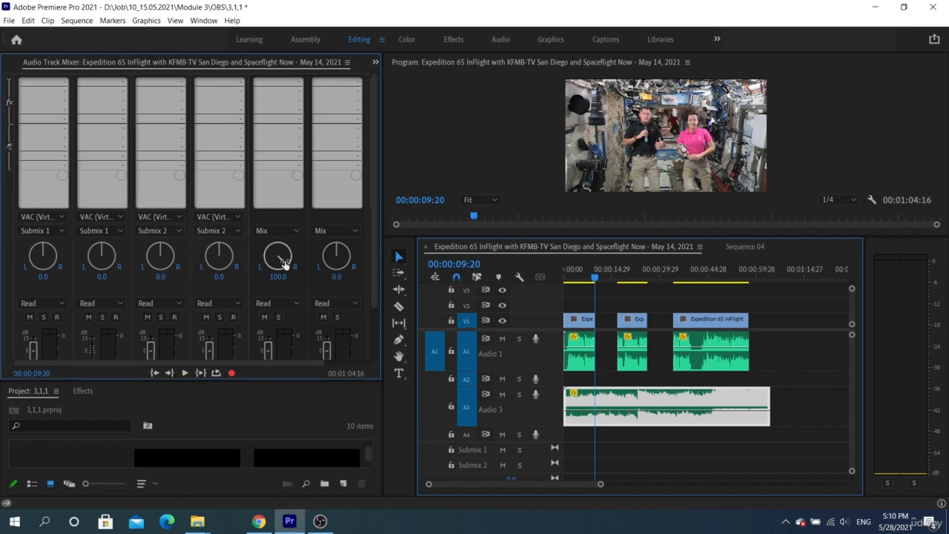
Pan channel 5 fully left (-100) and channel 6 fully right (100), then save the project.
left_click_drag(284, 263, 111, 273)
left_click_drag(335, 256, 386, 256)
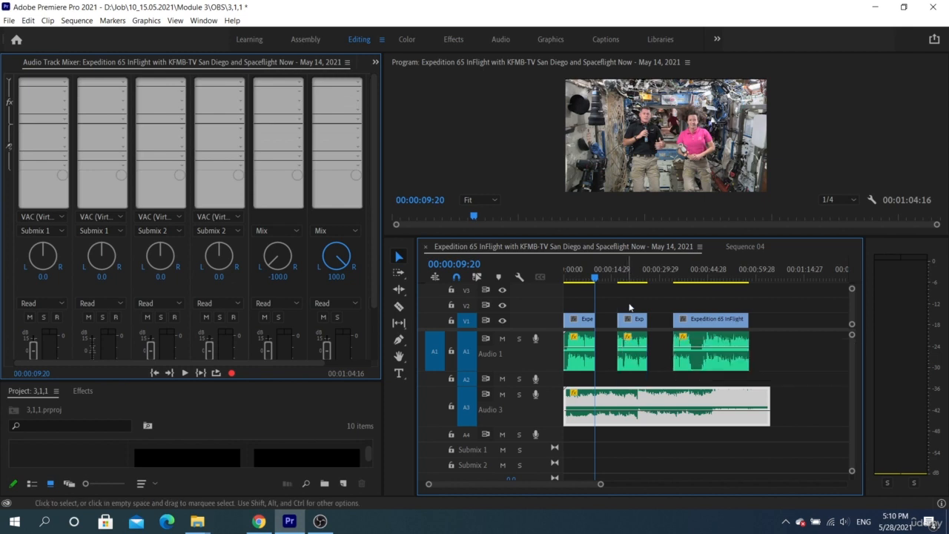
left_click(633, 292)
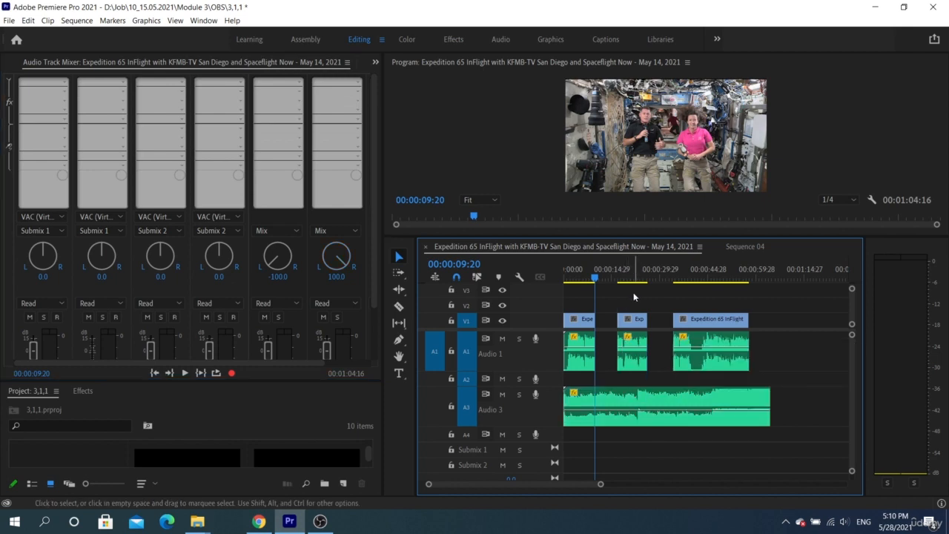
key("ctrl+s")
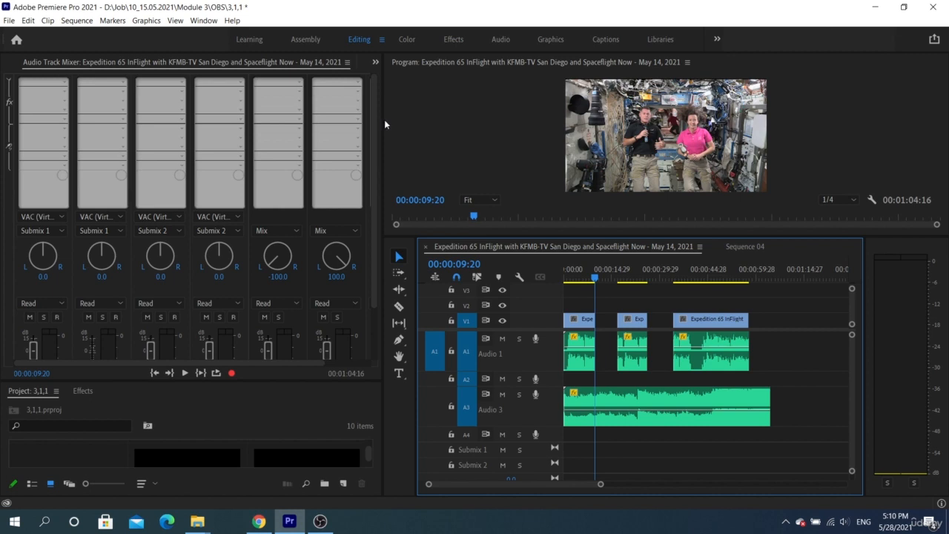
Widen the mixer and insert Amplitude and Compression > Multiband Compressor on the Mix channel.
left_click_drag(384, 119, 484, 123)
left_click(414, 86)
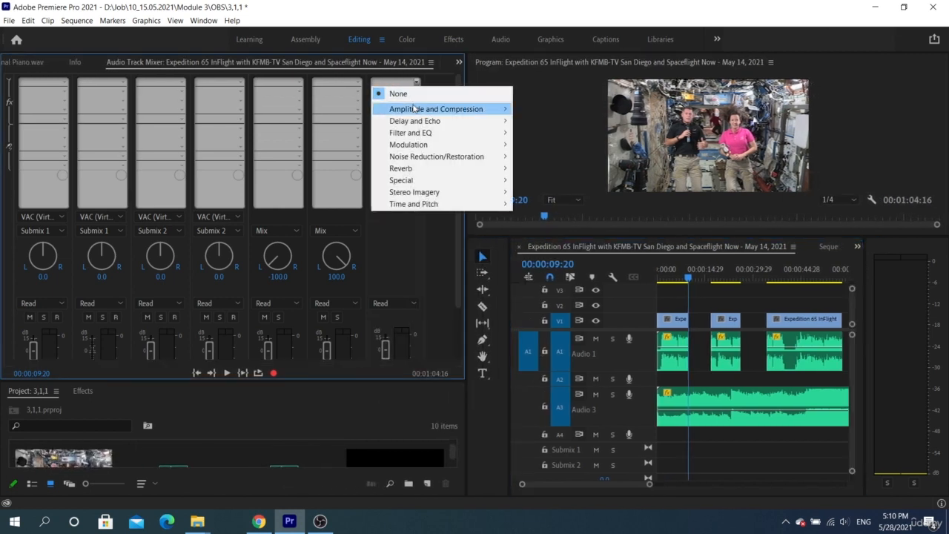
mouse_move(416, 109)
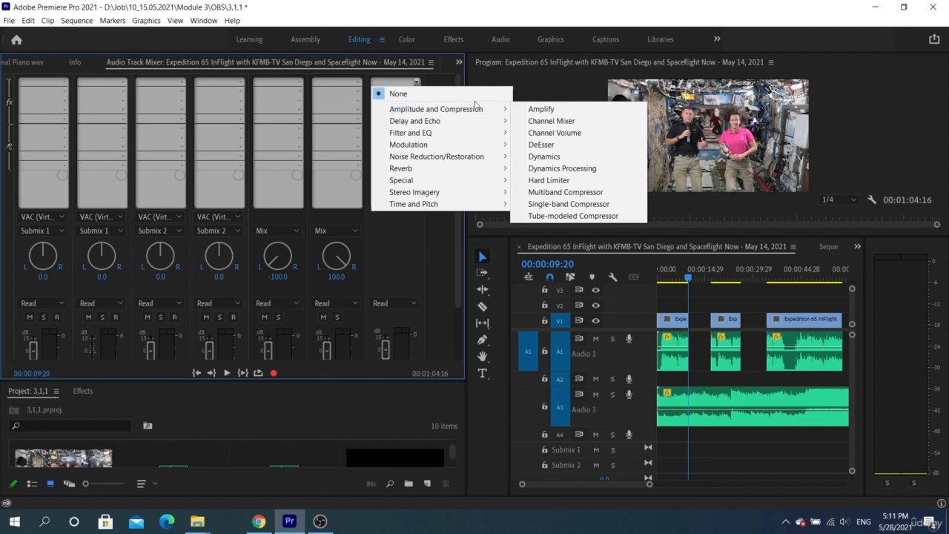
left_click(582, 192)
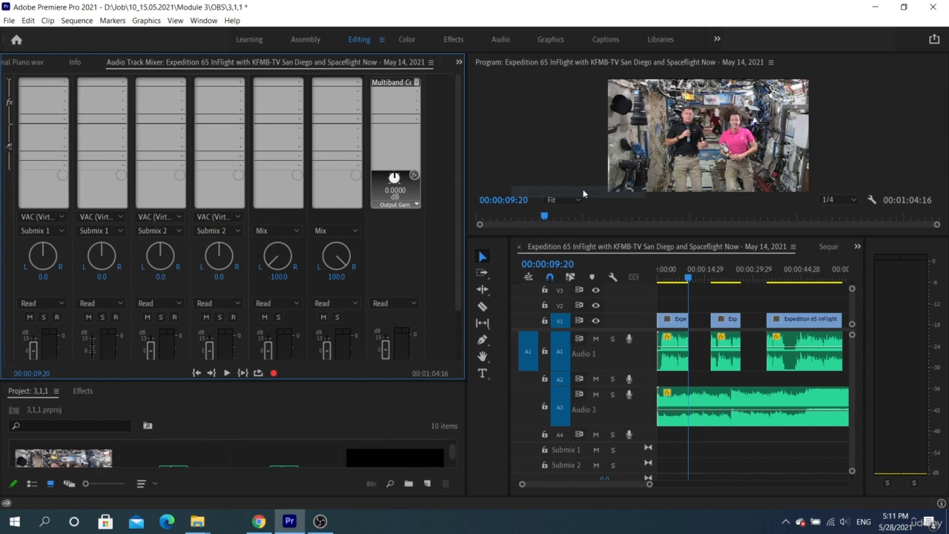
Set the Multiband Compressor to the Broadcast preset and close its editor.
double_click(396, 83)
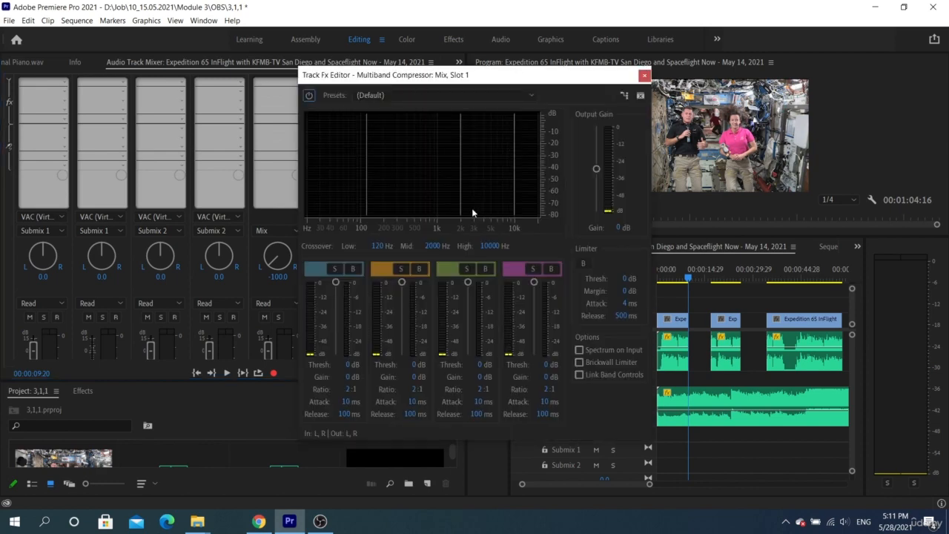
left_click(425, 95)
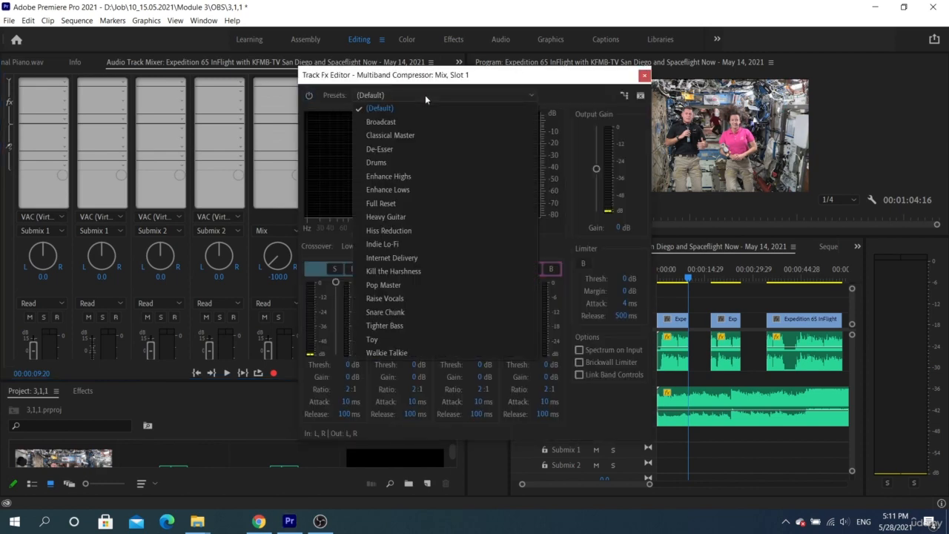
left_click(420, 117)
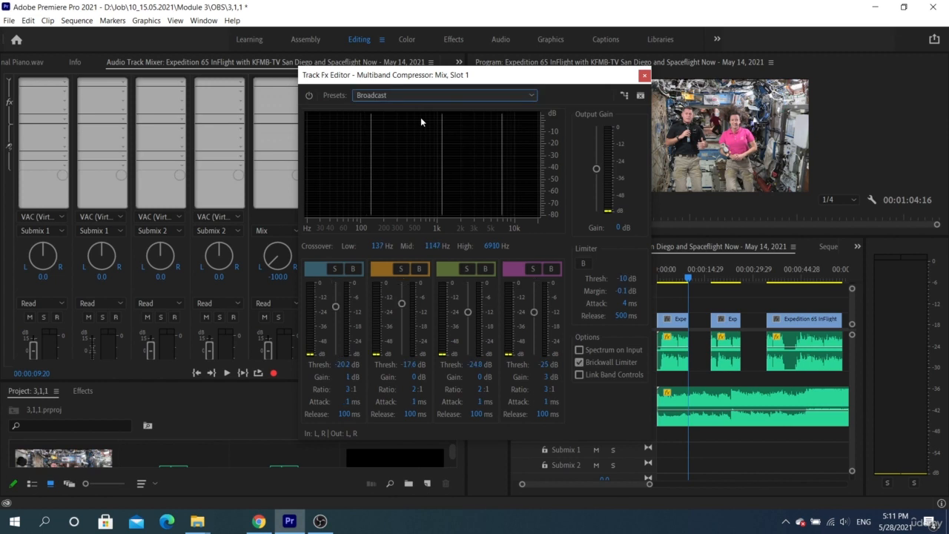
left_click(644, 75)
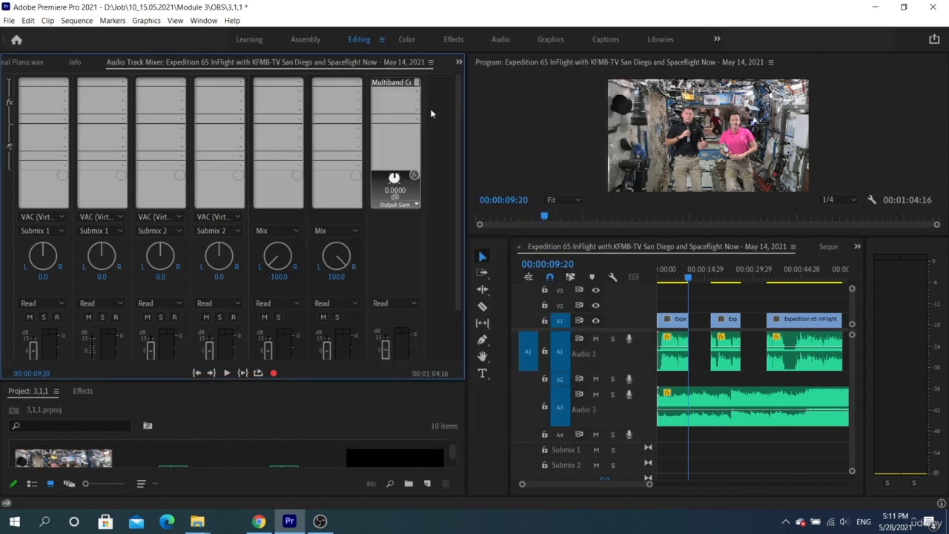